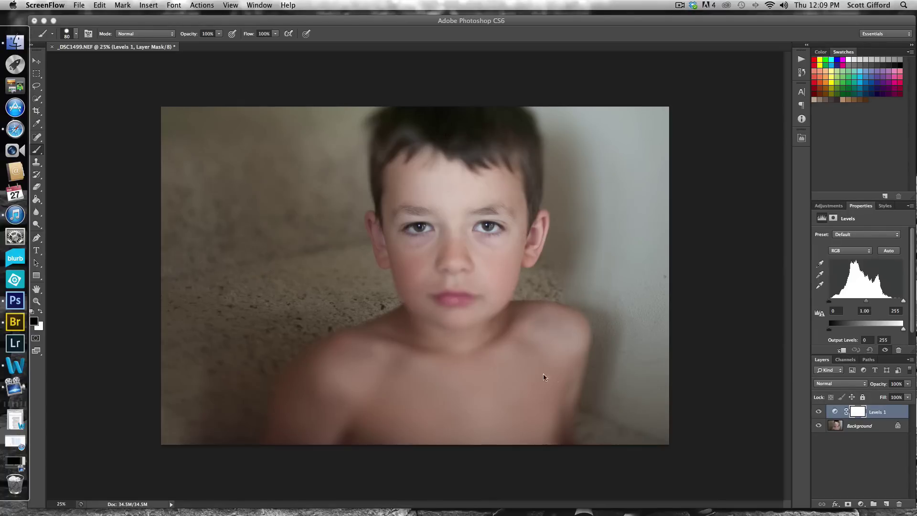
- Set the Levels layer to Screen blending at 17% opacity, toggling visibility to compare
click(836, 385)
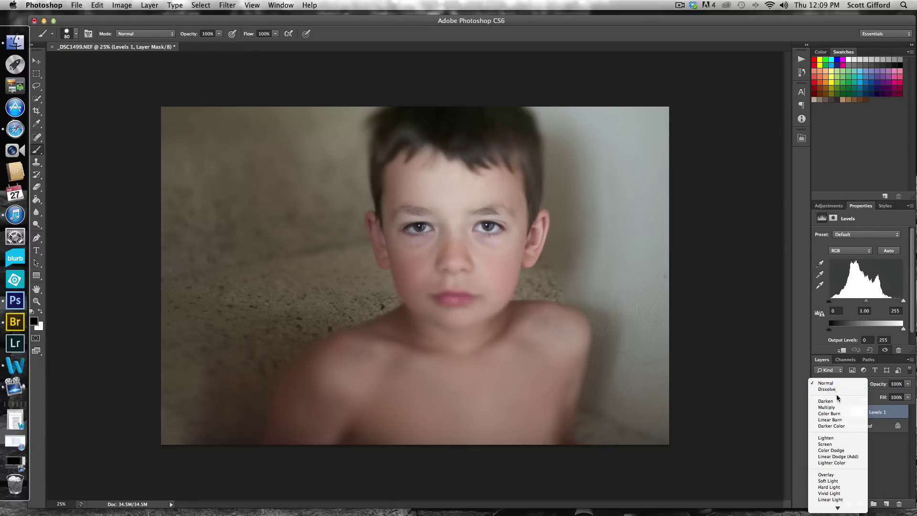
click(840, 446)
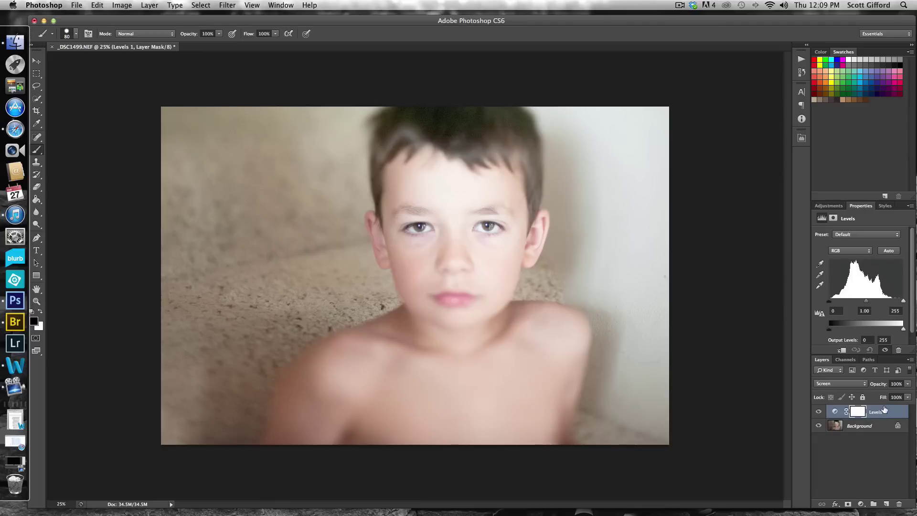
drag(884, 385, 843, 386)
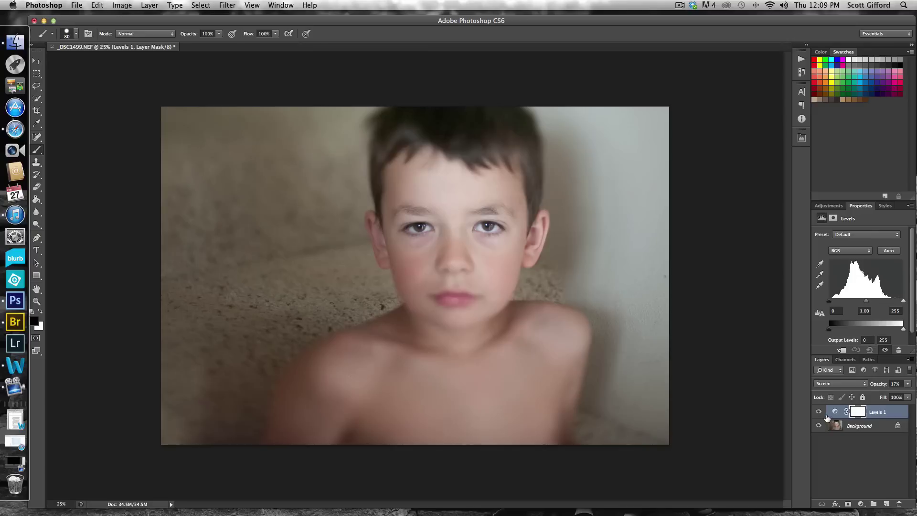
click(820, 413)
click(820, 413)
click(819, 413)
click(819, 414)
- Switch the Levels layer to Multiply blending at 16% opacity, comparing with the eye toggle
click(843, 386)
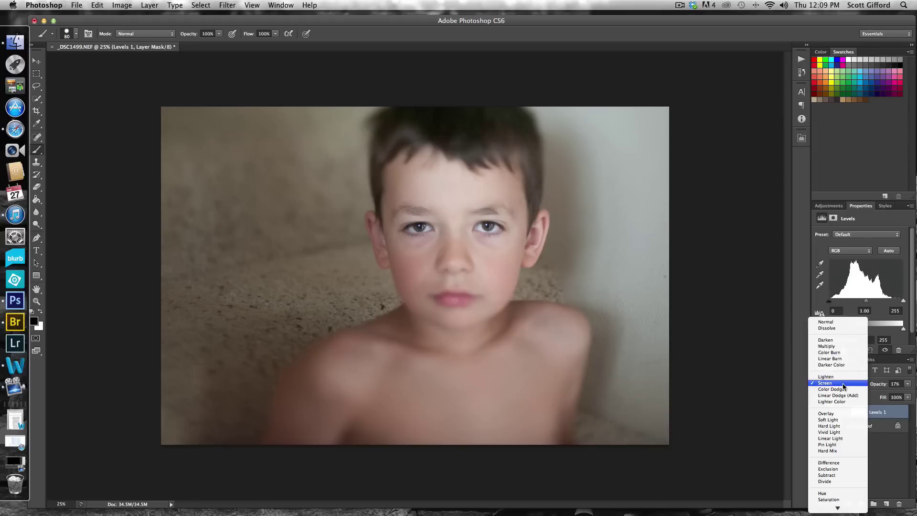
click(842, 345)
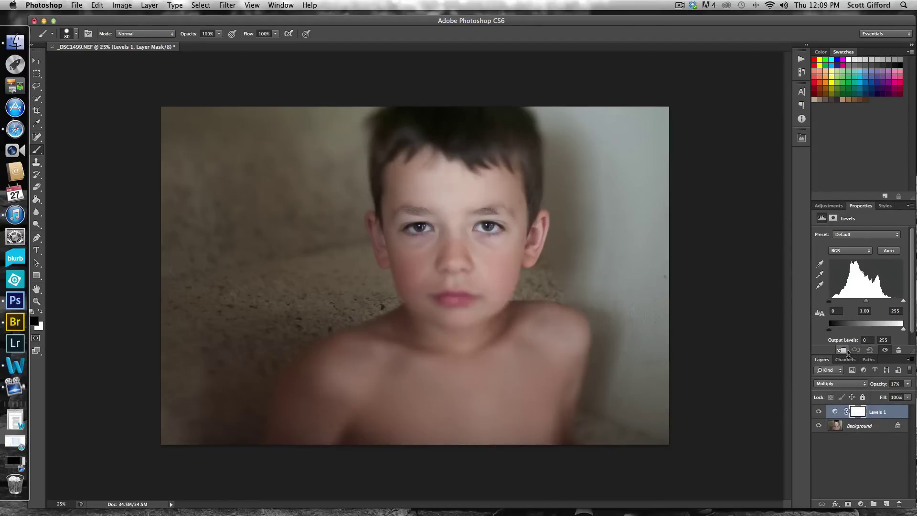
click(819, 413)
click(819, 413)
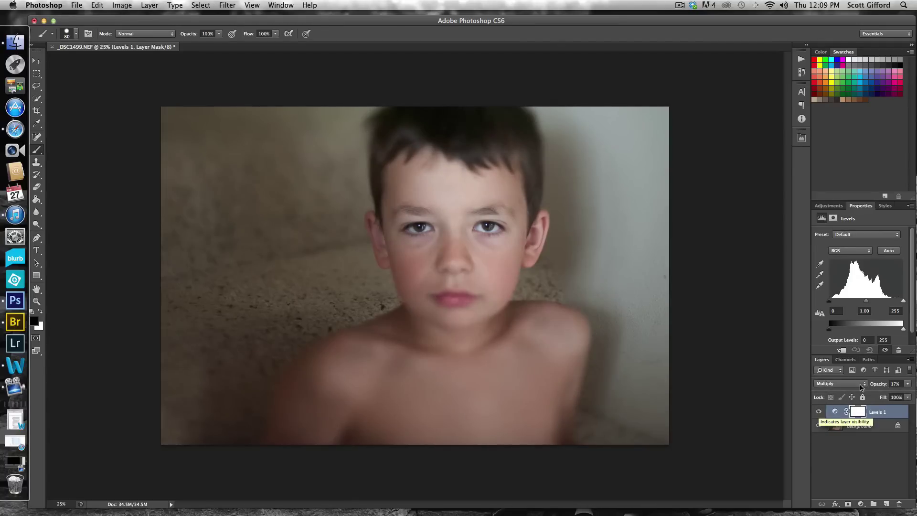
mouse_move(873, 386)
mouse_down()
mouse_move(914, 385)
mouse_move(842, 386)
mouse_up()
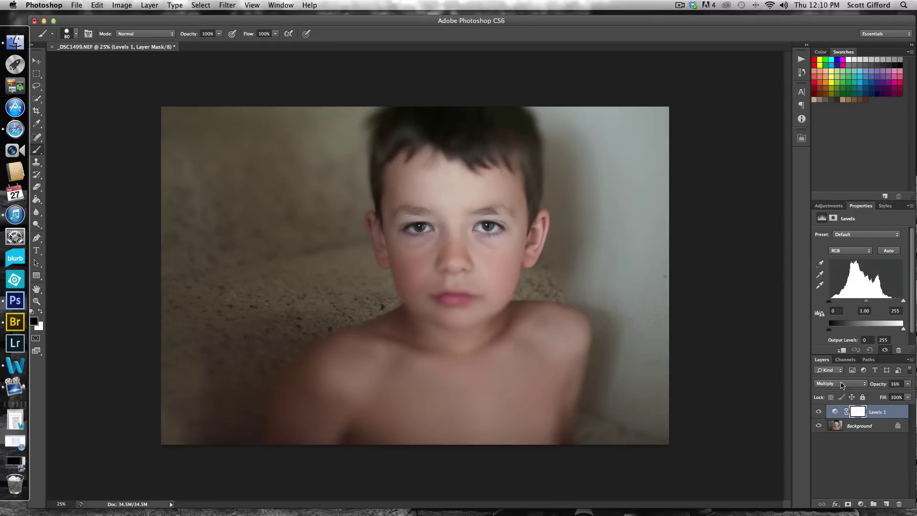
click(818, 412)
- Raise the layer to 100% opacity, invert its mask to black, and set a large white 30% brush
drag(874, 386, 914, 385)
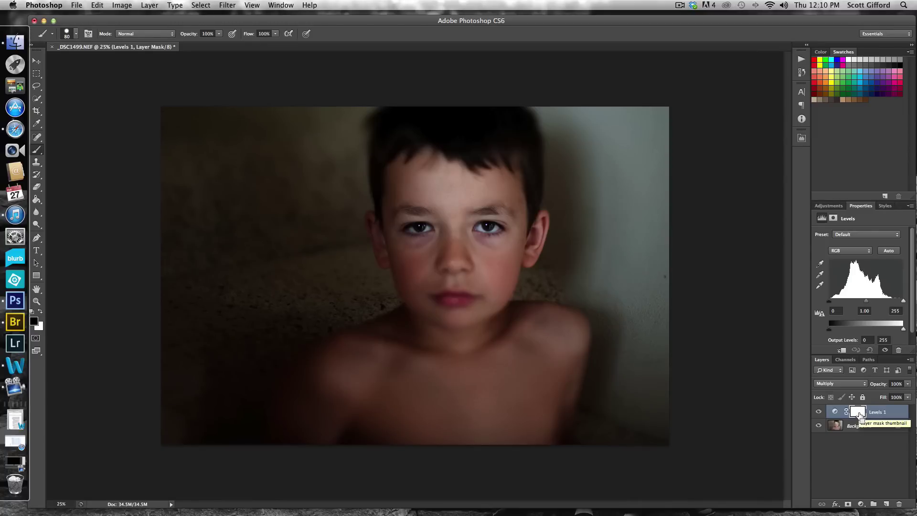
key(super+i)
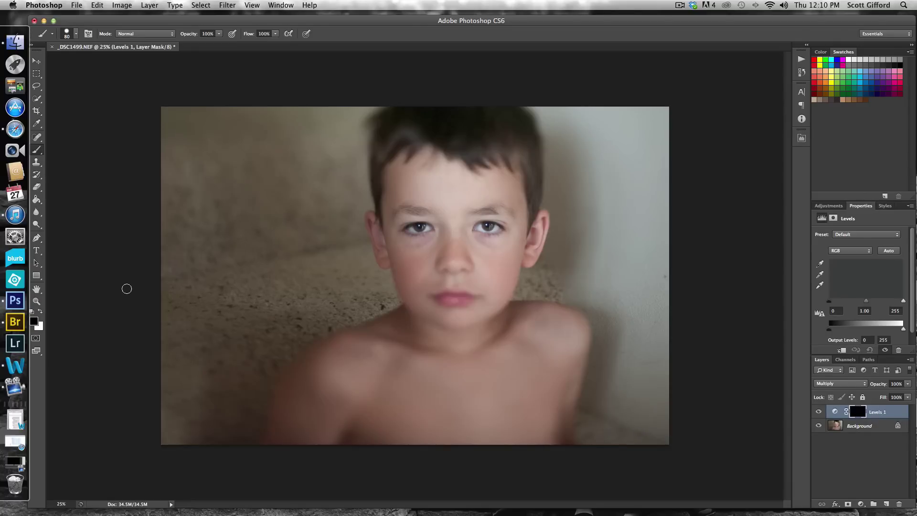
key(x)
key(bracketright)
key(bracketright)
key(bracketright)
key(bracketright)
key(bracketright)
key(bracketright)
key(bracketright)
key(bracketright)
key(bracketright)
key(bracketright)
key(bracketright)
key(bracketright)
key(bracketright)
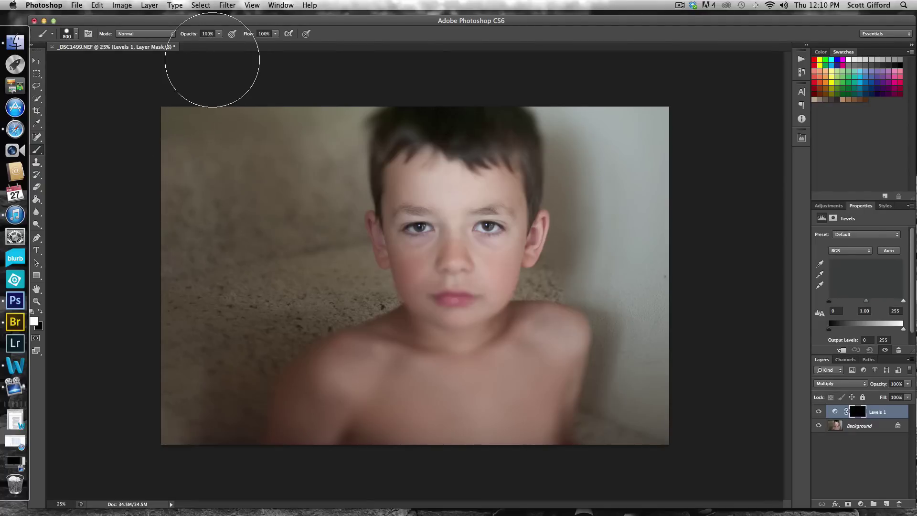
key(3)
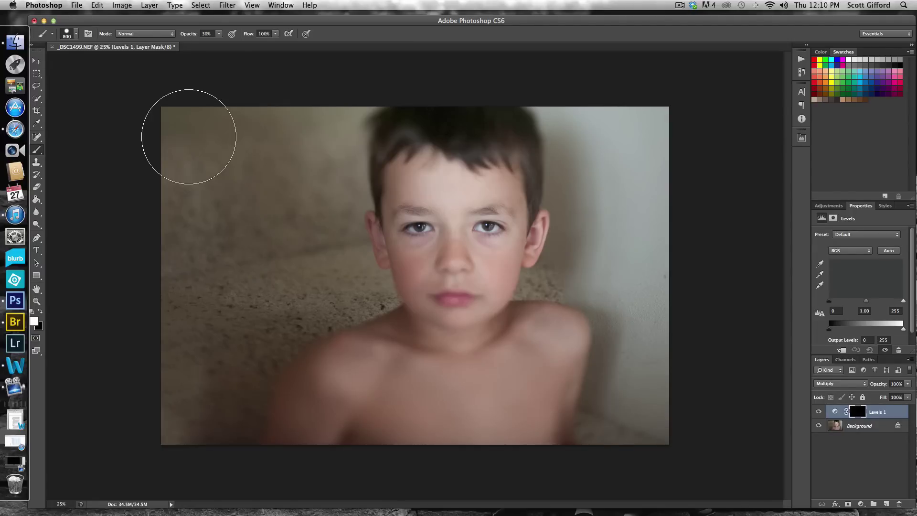
- Test a darkening stroke at the top left, undo it, and lower the brush hardness
mouse_move(189, 132)
mouse_down()
mouse_move(204, 134)
mouse_move(197, 232)
mouse_move(248, 119)
mouse_up()
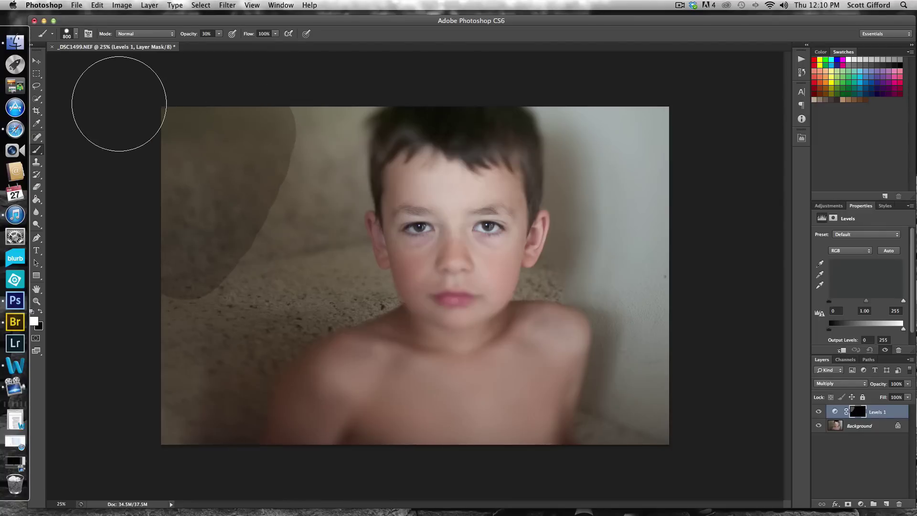
key(super+z)
click(75, 34)
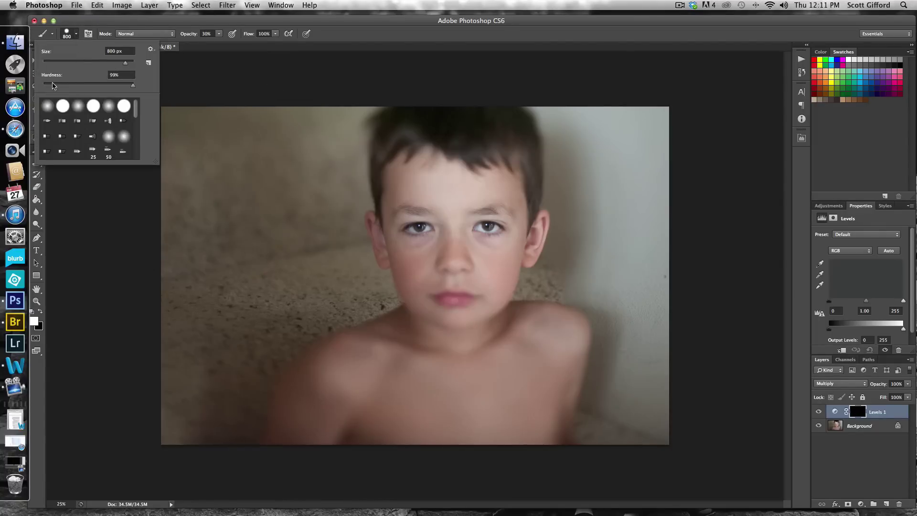
drag(52, 86, 57, 86)
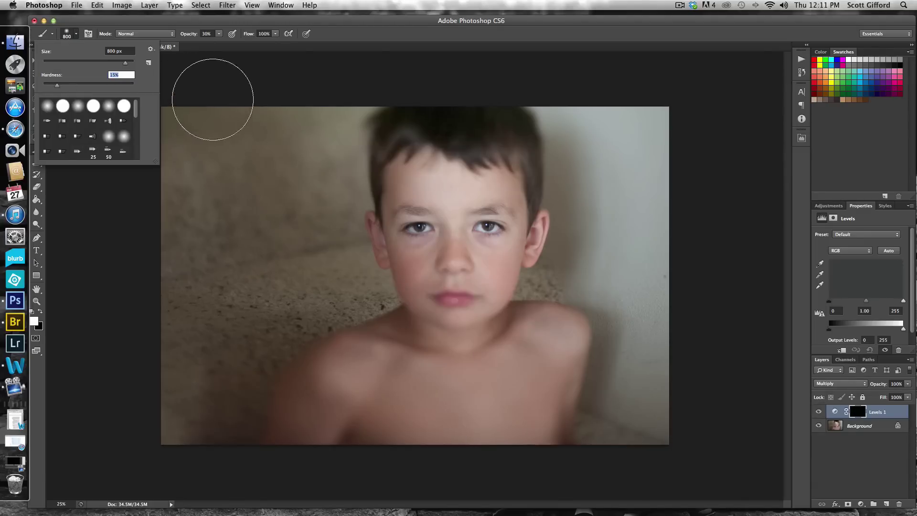
click(76, 33)
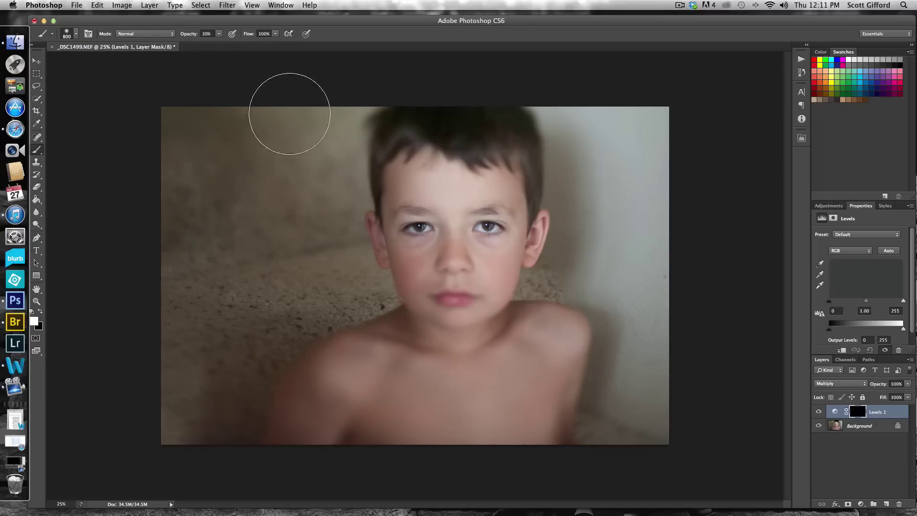
- Paint soft white mask strokes over the left, right and lower background, comparing before and after
mouse_move(317, 207)
mouse_down()
mouse_move(231, 376)
mouse_move(245, 277)
mouse_move(205, 266)
mouse_up()
mouse_move(573, 114)
mouse_down()
mouse_move(553, 277)
mouse_move(612, 108)
mouse_move(641, 215)
mouse_move(619, 415)
mouse_move(651, 266)
mouse_move(622, 81)
mouse_move(641, 123)
mouse_up()
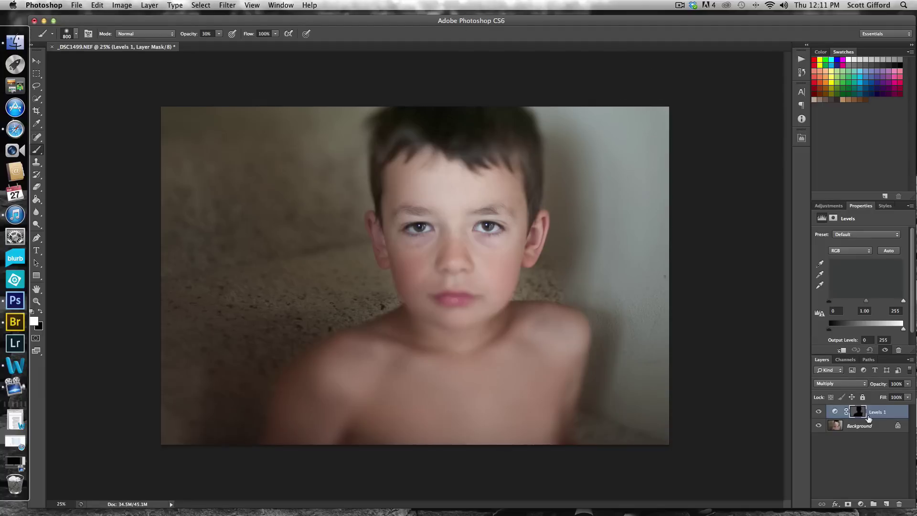
click(819, 412)
click(818, 412)
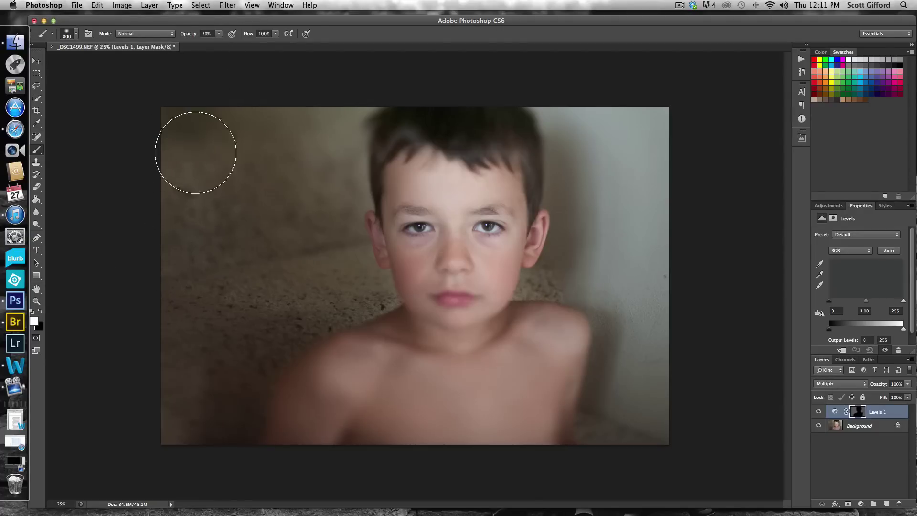
mouse_move(303, 248)
mouse_down()
mouse_move(321, 162)
mouse_move(340, 164)
mouse_up()
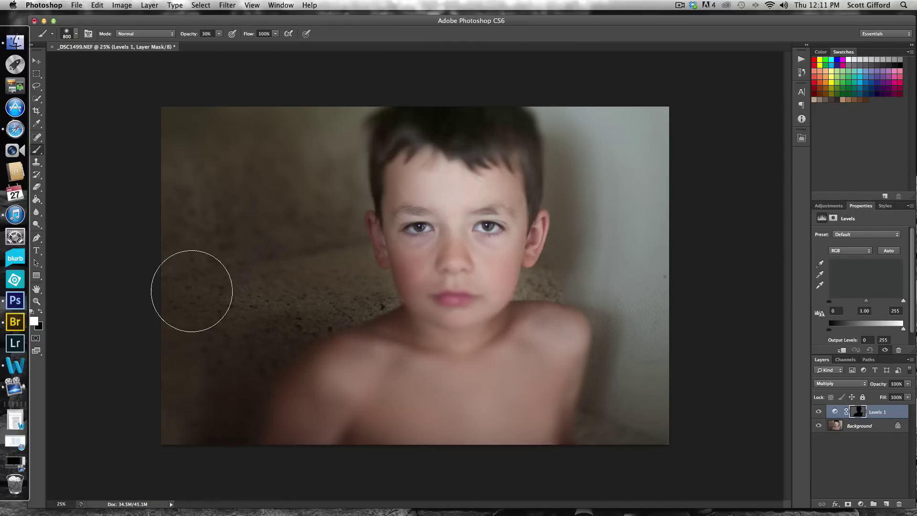
drag(190, 291, 311, 368)
- Delete the Levels 1 layer and add a fresh Levels adjustment layer
click(819, 412)
click(819, 413)
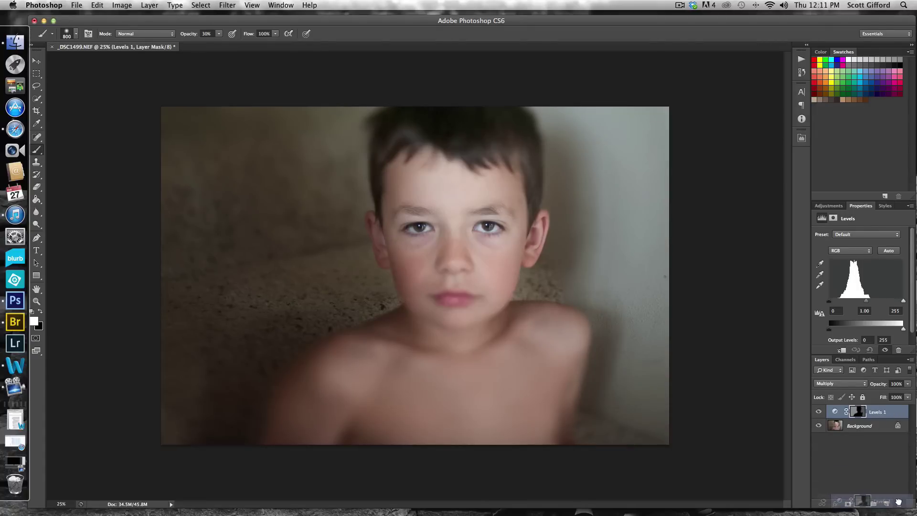
drag(895, 421, 899, 504)
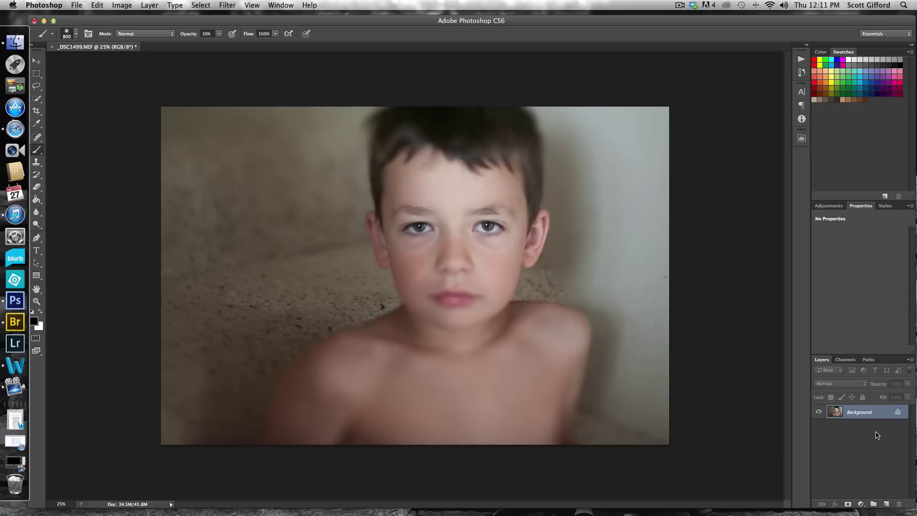
click(829, 206)
click(849, 225)
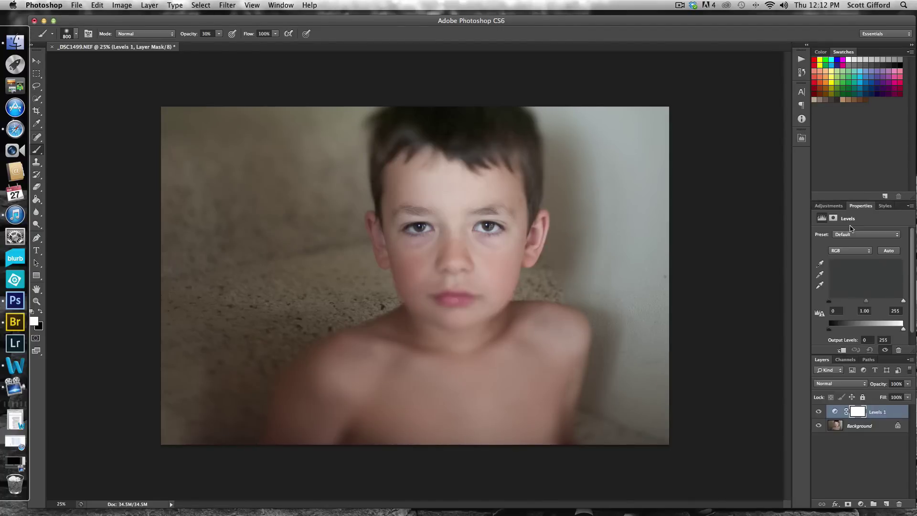
- Set the new Levels layer to Soft Light at 35% opacity, comparing it on and off
click(844, 384)
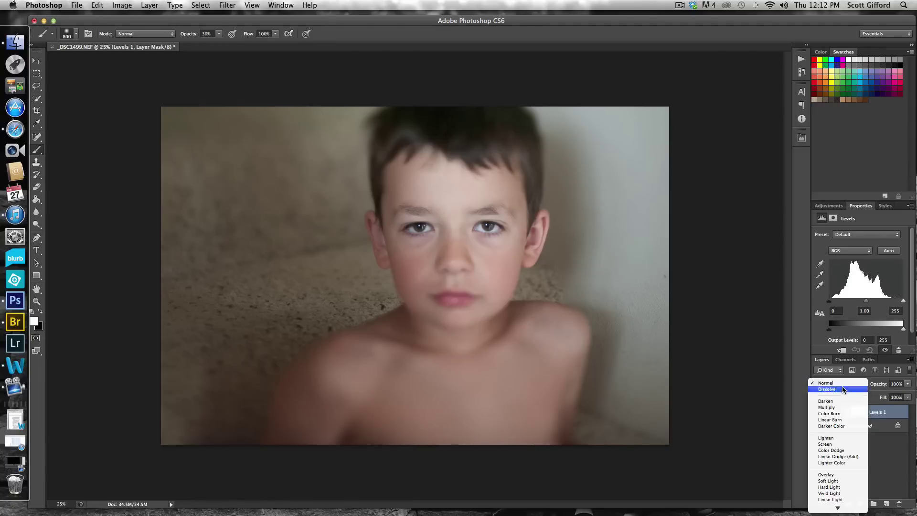
click(838, 481)
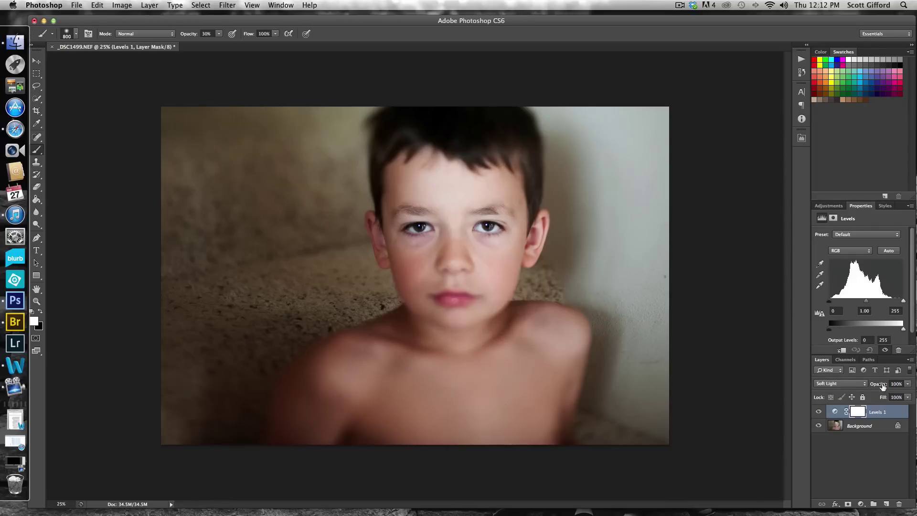
drag(883, 387, 844, 386)
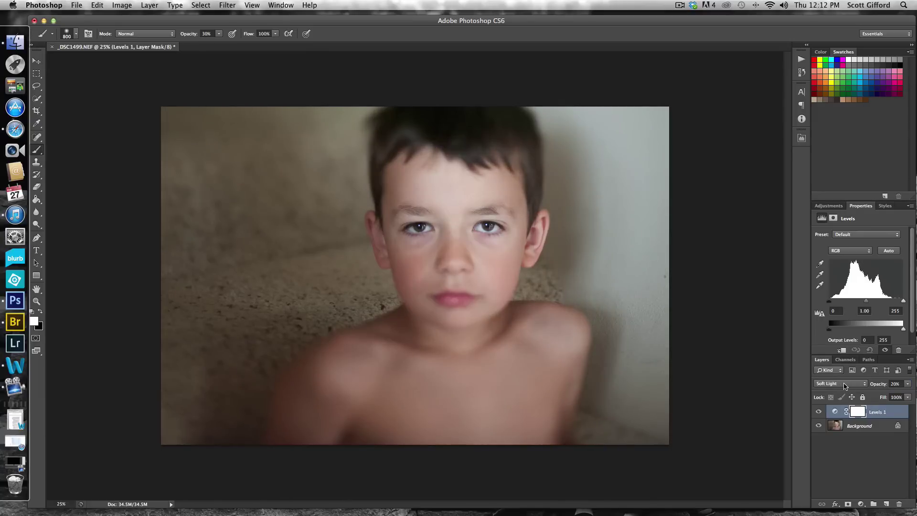
click(818, 414)
click(818, 413)
click(819, 414)
click(818, 414)
drag(875, 385, 881, 385)
click(817, 412)
click(817, 411)
- Return the Levels layer to Normal blending at 100% opacity
click(865, 385)
click(841, 286)
drag(878, 387, 914, 385)
- Set the Levels input black to 16 and white to 240, toggling the layer to compare
drag(831, 301, 832, 302)
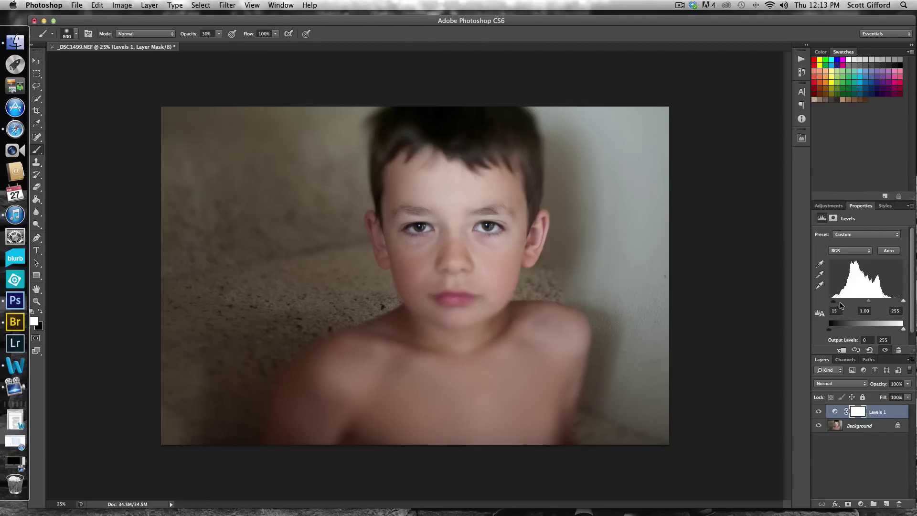
drag(831, 303, 834, 302)
drag(900, 301, 899, 302)
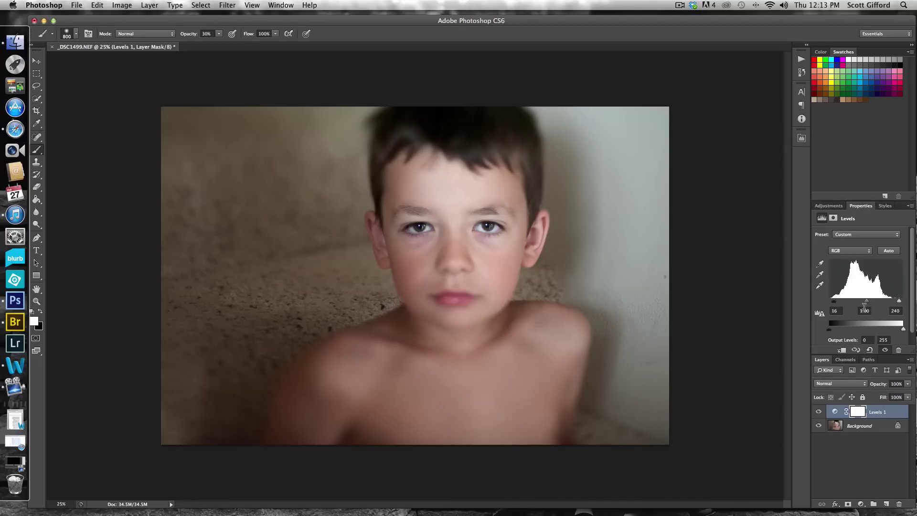
click(818, 412)
click(818, 412)
click(819, 412)
click(818, 412)
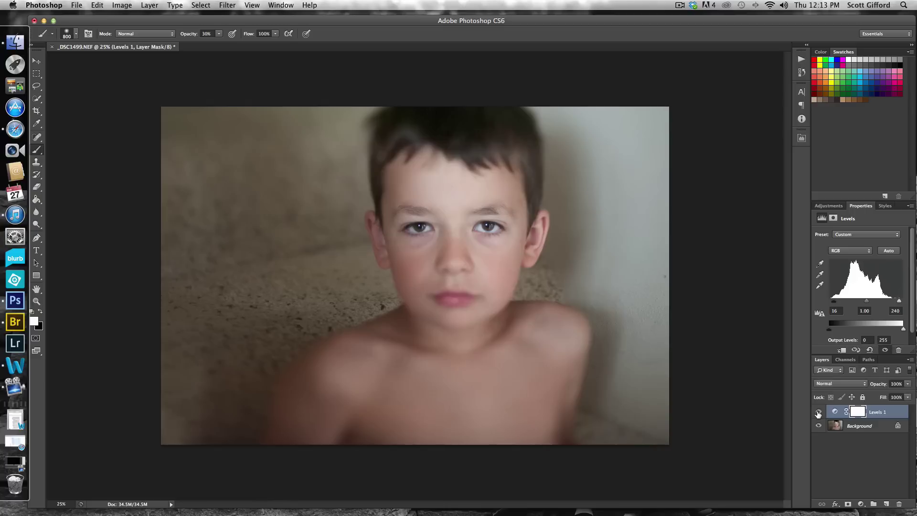
click(819, 412)
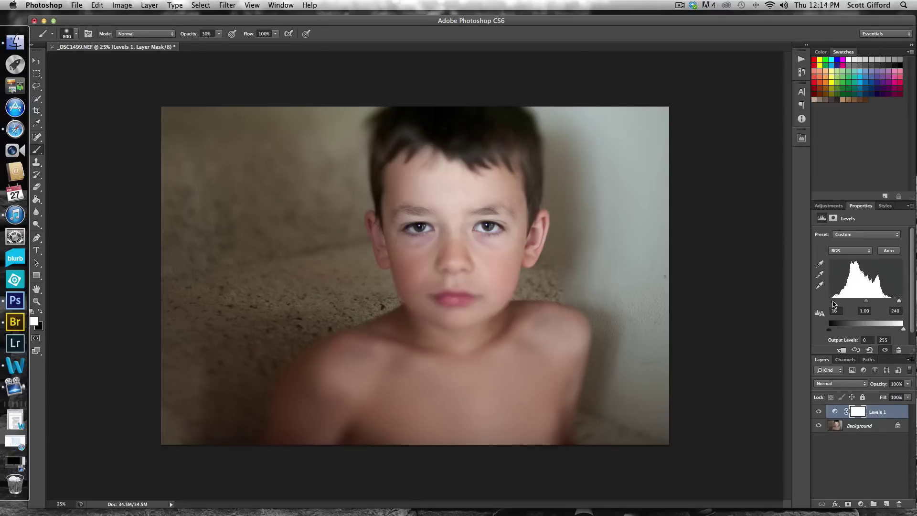
- Reset black and white inputs to 0 and 255, then test midtones from 0.74 to 1.12
drag(835, 301, 829, 301)
drag(898, 301, 903, 301)
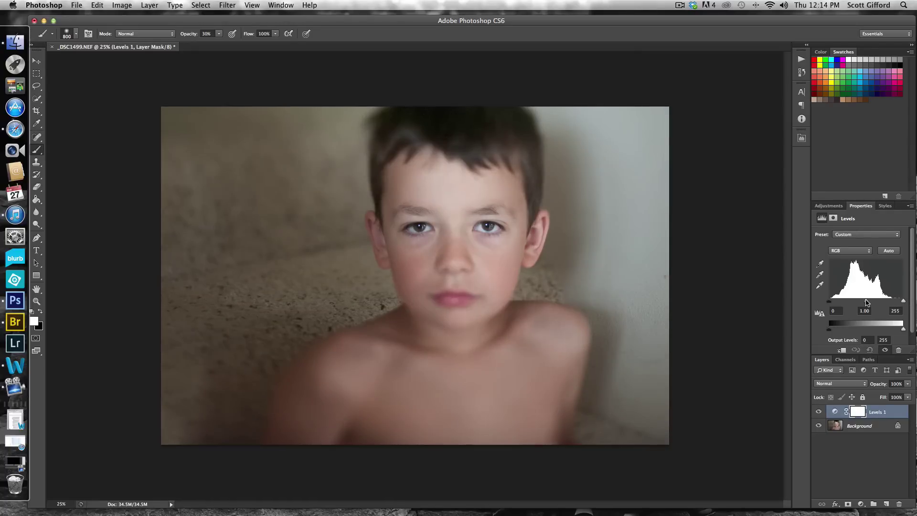
drag(865, 302, 864, 302)
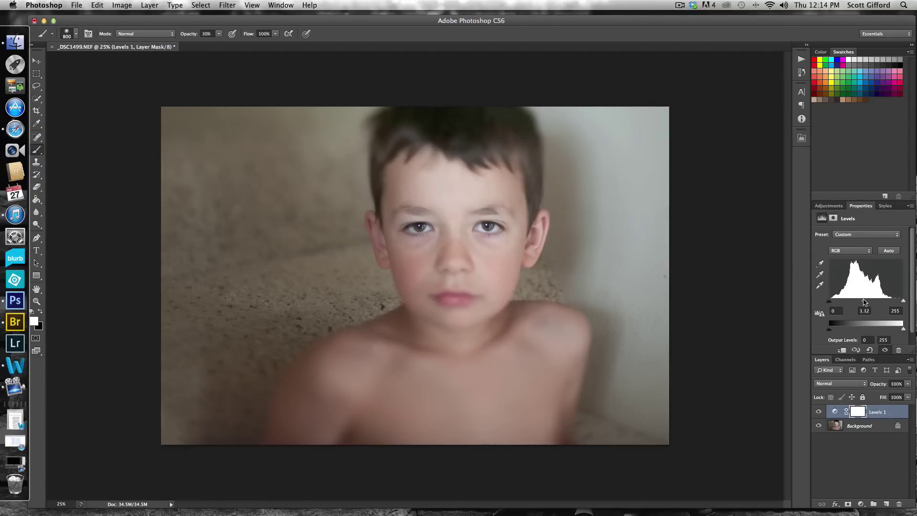
drag(867, 301, 873, 302)
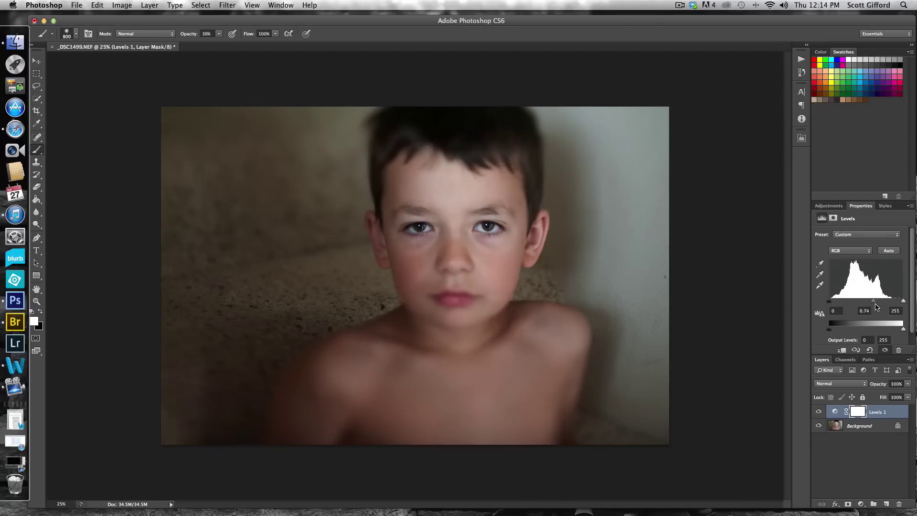
drag(873, 301, 873, 302)
- Lift the midtones to about 1.19 while moving the black input up to 31 and back
drag(872, 302, 862, 302)
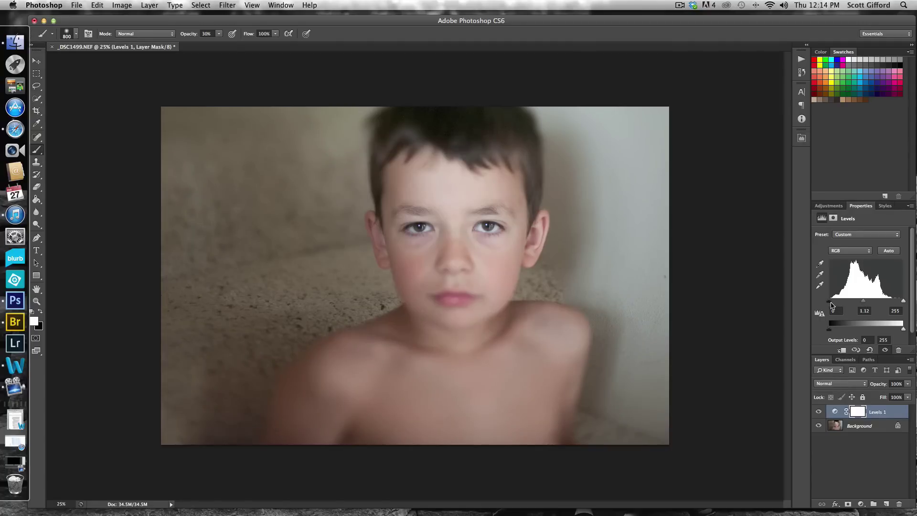
drag(831, 305, 834, 304)
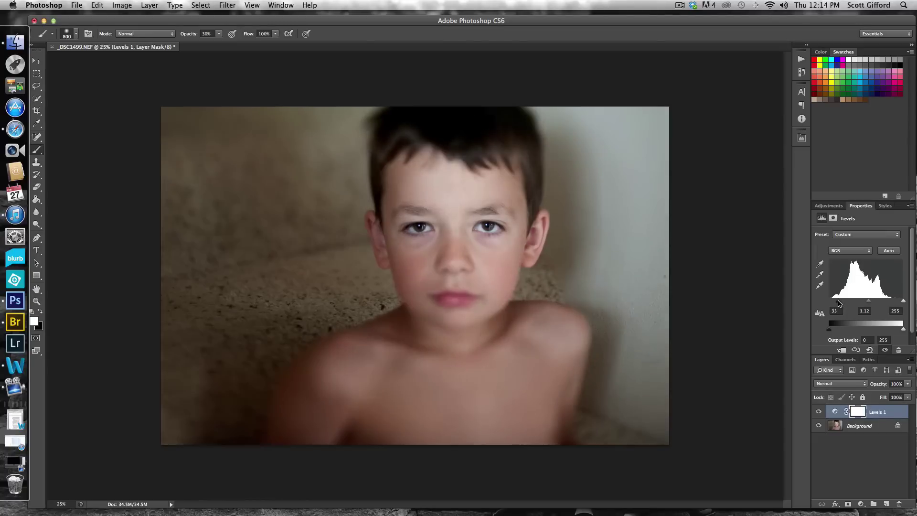
drag(836, 304, 833, 303)
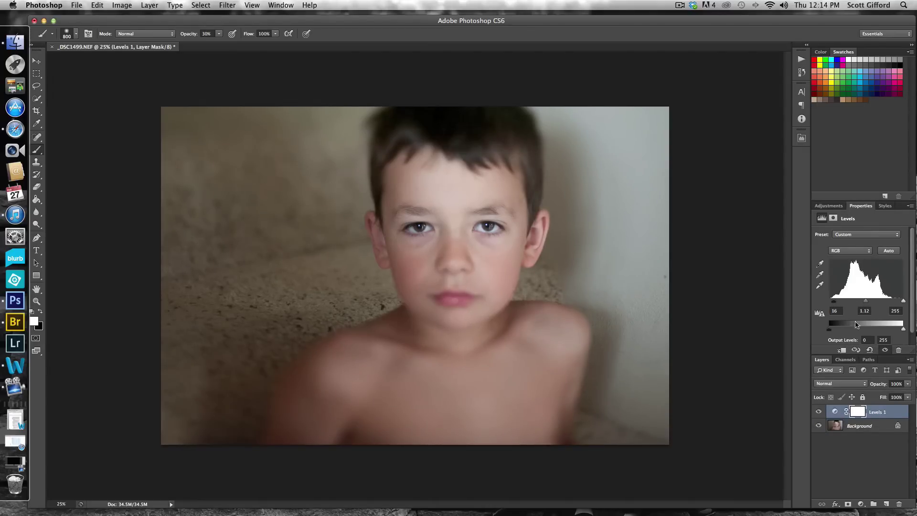
drag(864, 302, 865, 302)
mouse_move(834, 305)
mouse_down()
mouse_move(823, 304)
mouse_move(832, 304)
mouse_up()
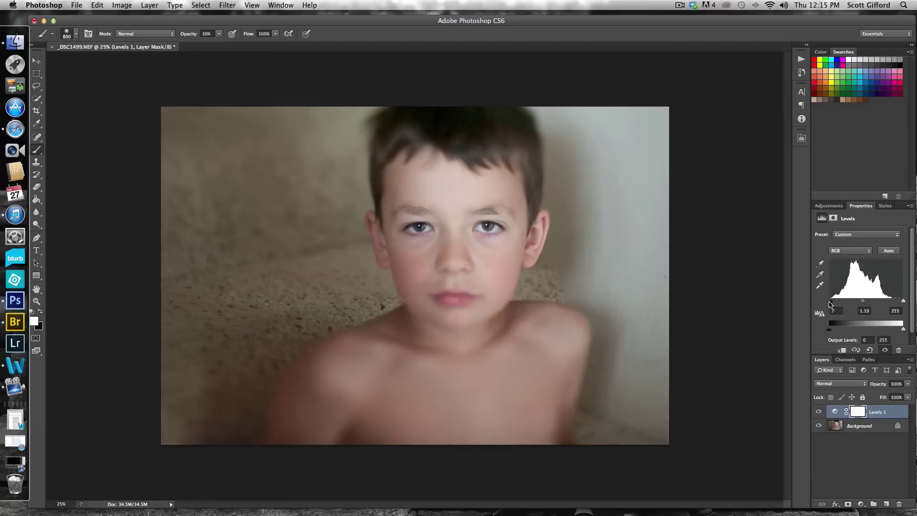
- Pull the black input to 0 and enter 1 in the midtone field to neutralize Levels
drag(832, 301, 829, 301)
double_click(865, 310)
text(1)
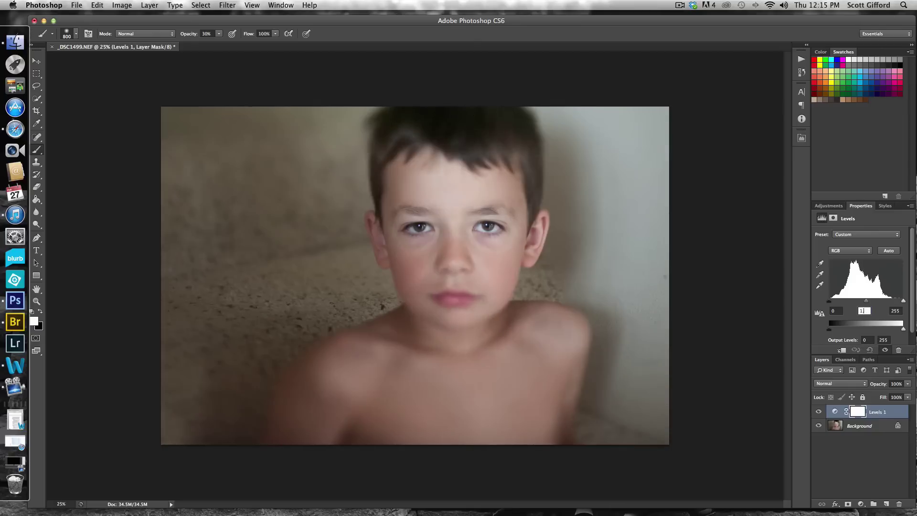
click(877, 412)
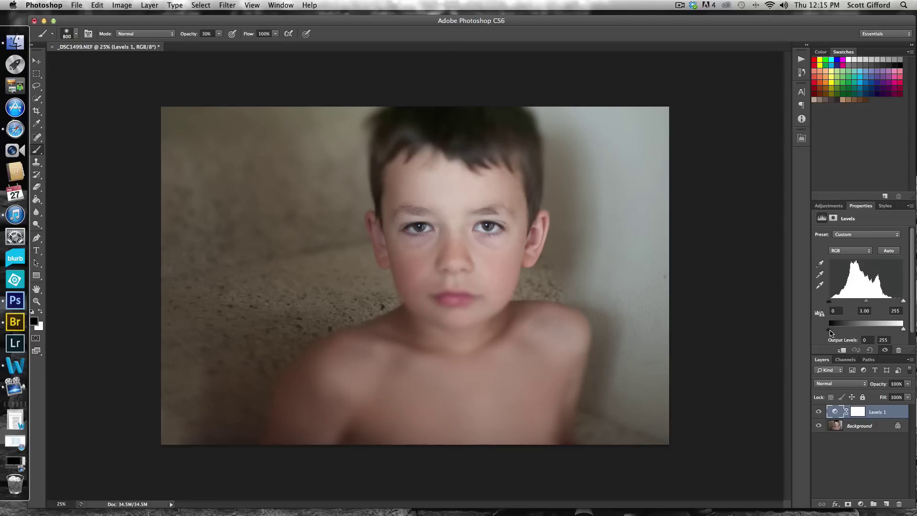
- Raise the Levels output black to 21 to fade the shadows
drag(830, 333, 836, 331)
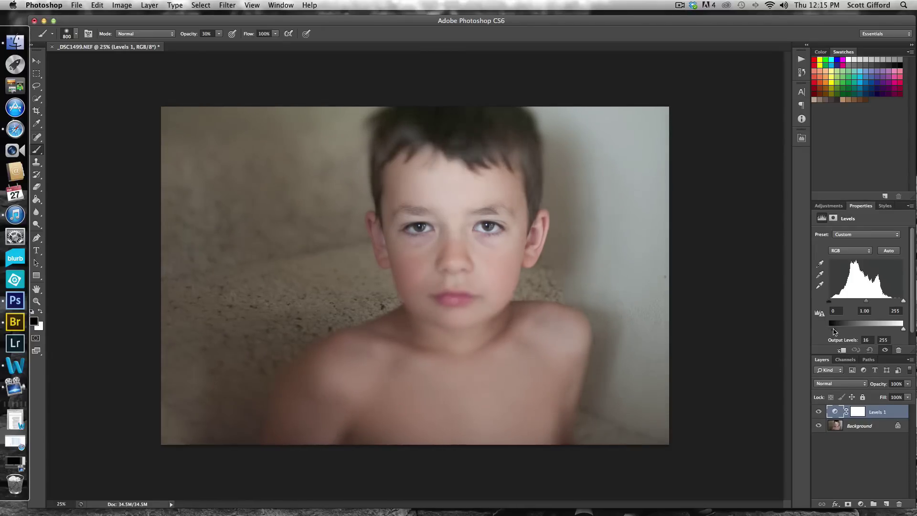
drag(837, 330, 842, 332)
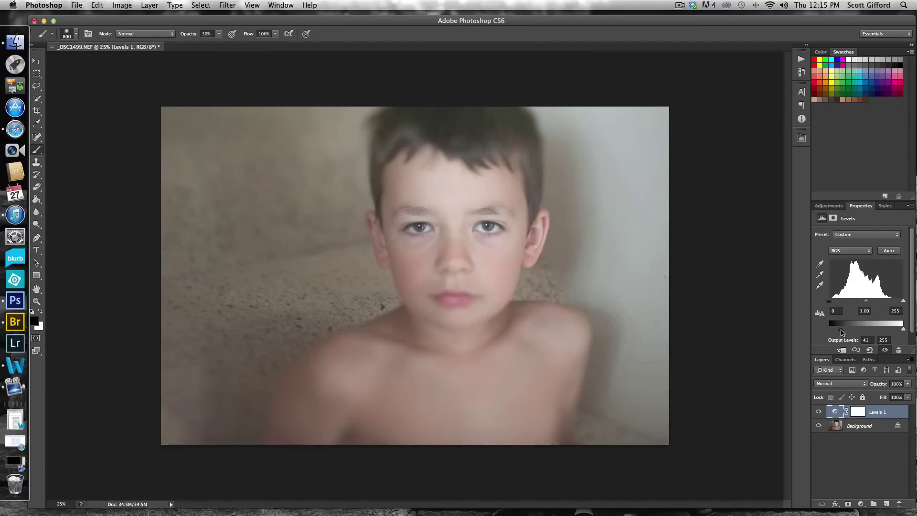
drag(841, 332, 835, 331)
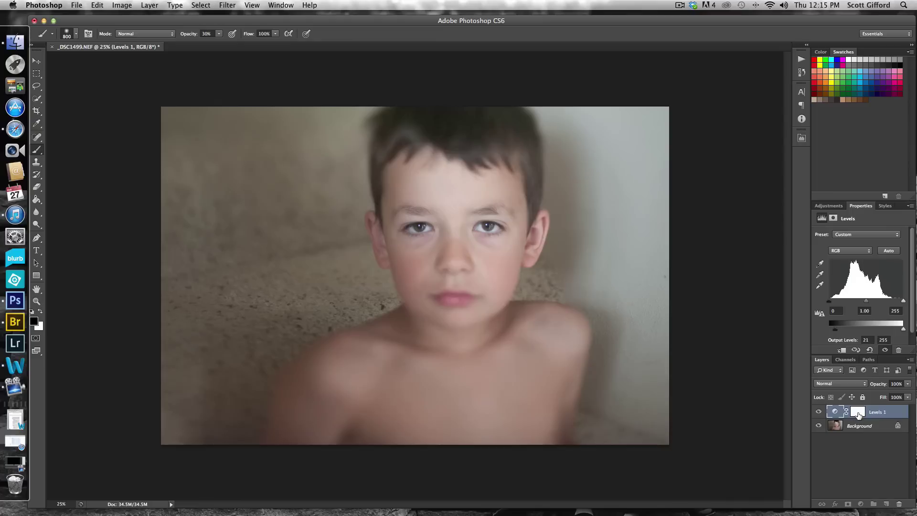
- Paint black at 50% on the Levels 1 mask over the boy, comparing before and after
click(857, 411)
key(x)
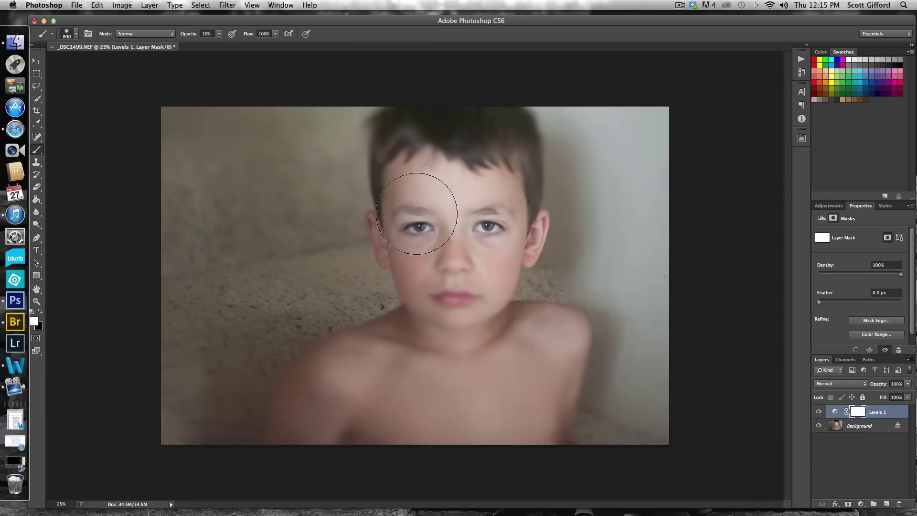
key(x)
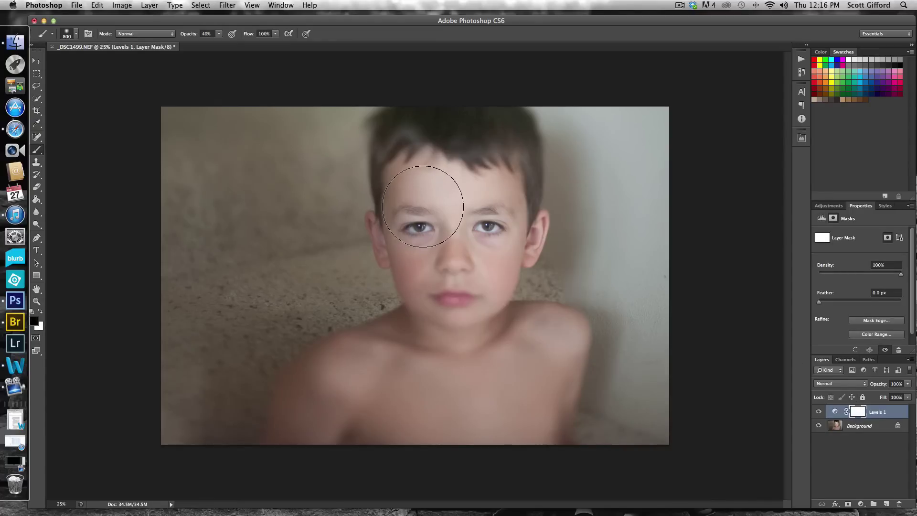
key(5)
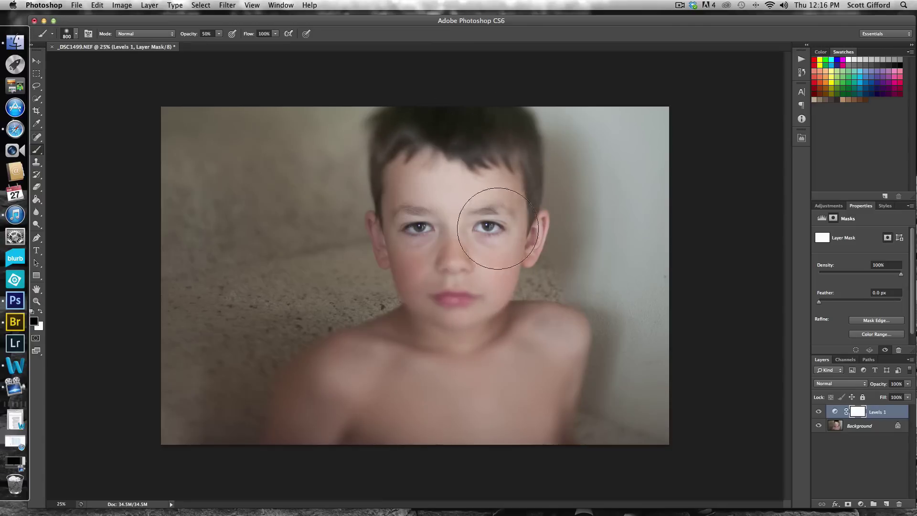
mouse_move(355, 420)
mouse_down()
mouse_move(471, 382)
mouse_move(528, 406)
mouse_up()
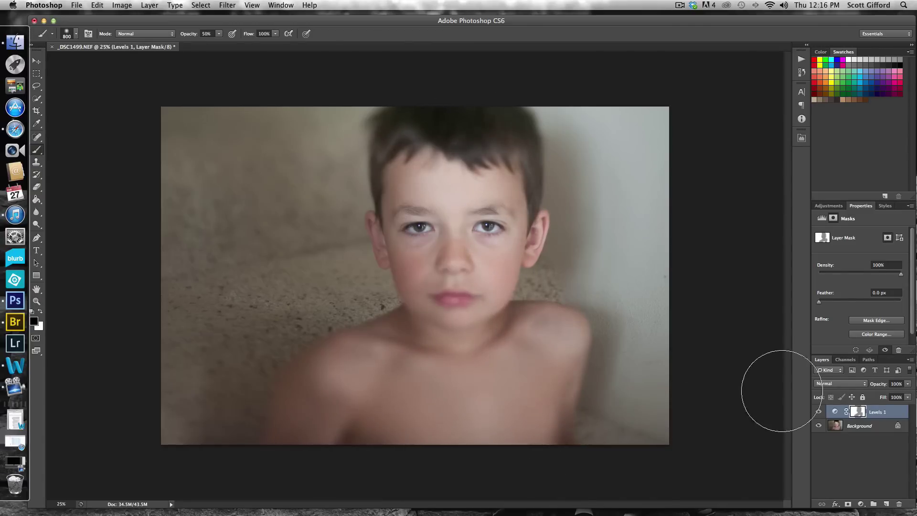
click(819, 413)
click(819, 412)
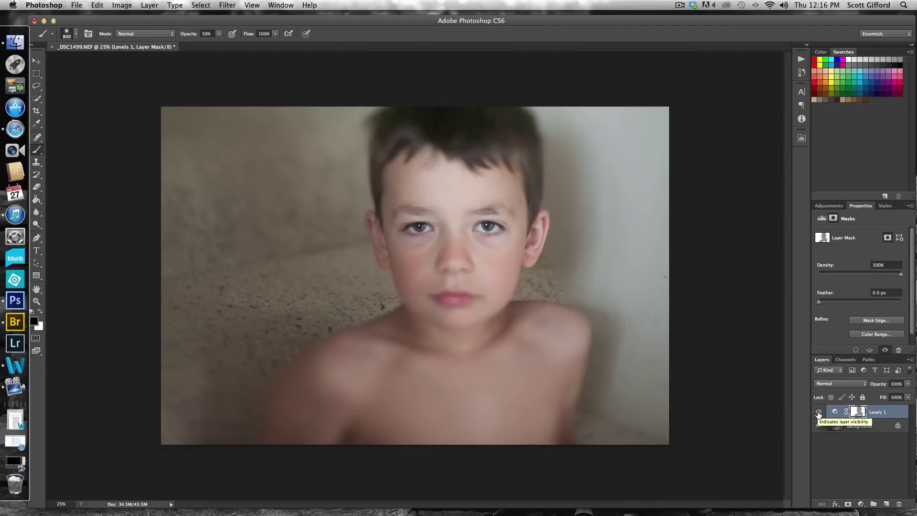
click(819, 414)
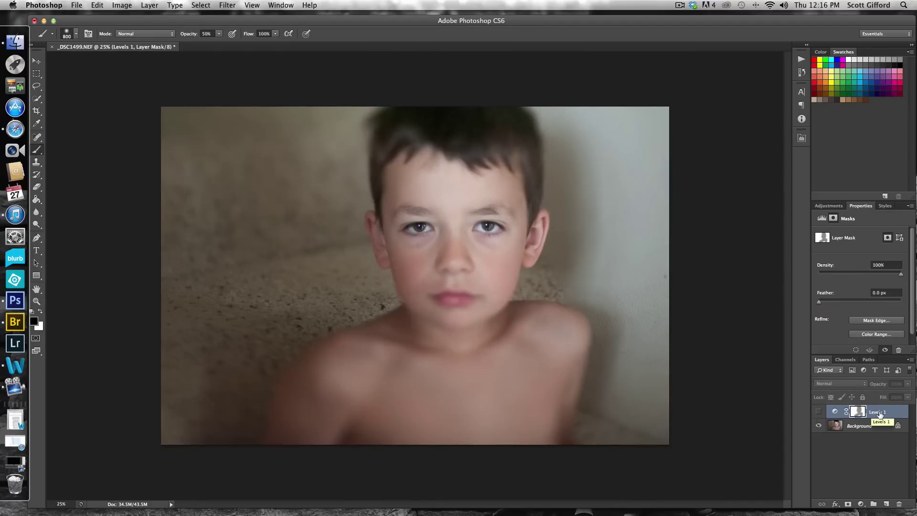
click(819, 412)
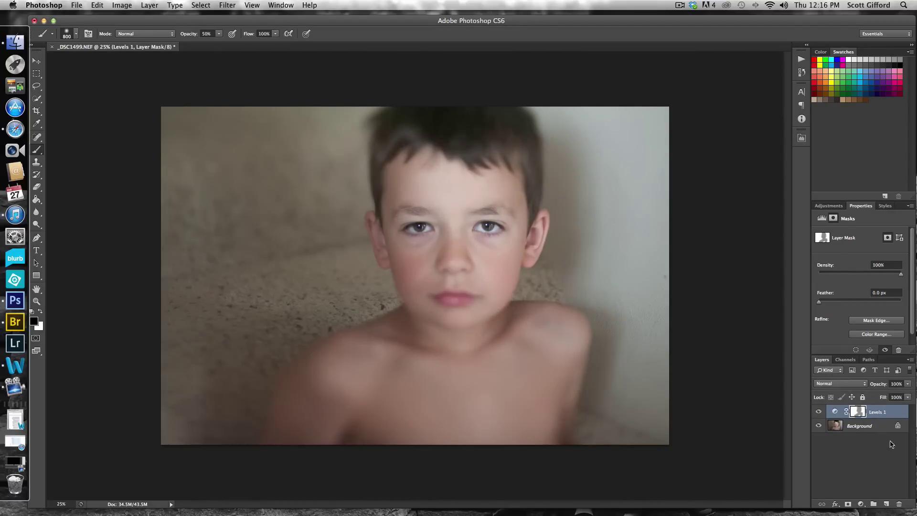
- Delete the old Levels 1 layer and add a new Levels adjustment layer
drag(892, 414, 898, 503)
click(828, 205)
click(850, 223)
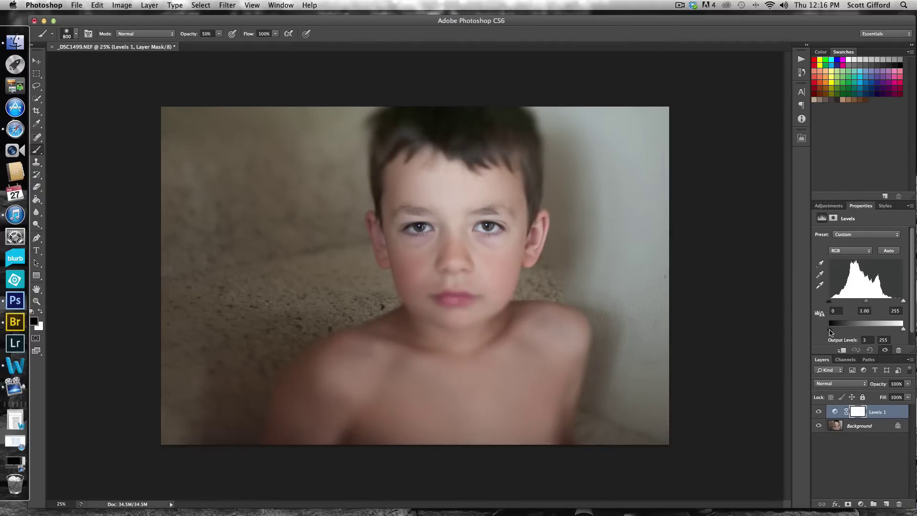
- Set the new Levels output black to 21 and output white to 224
drag(829, 330, 835, 331)
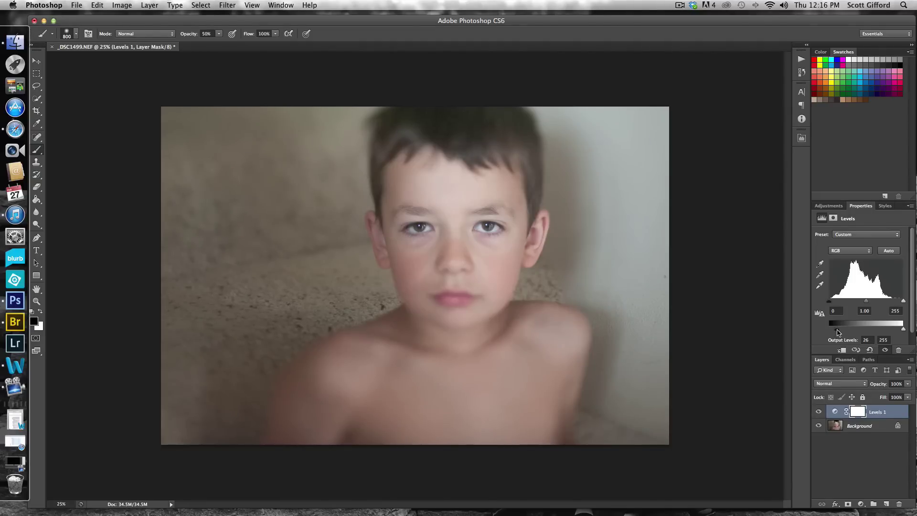
drag(837, 333, 830, 333)
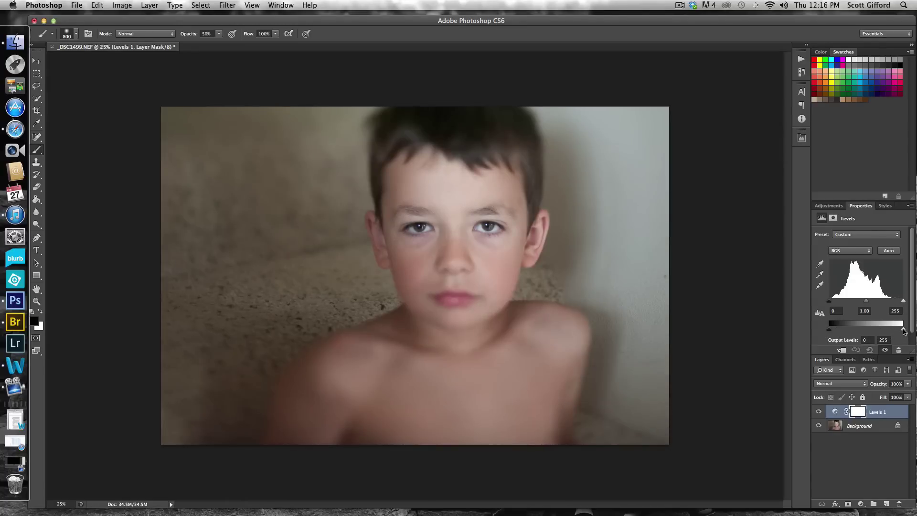
drag(904, 332, 898, 331)
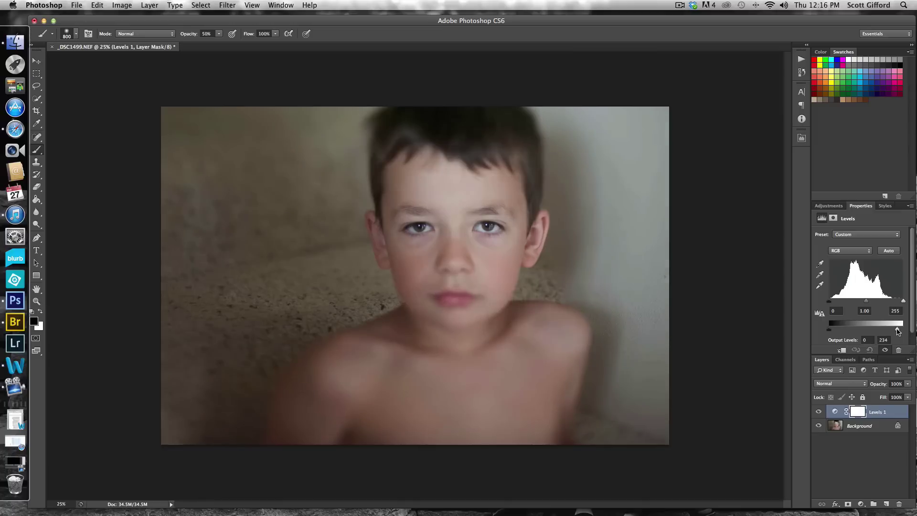
drag(898, 331, 896, 331)
drag(830, 331, 837, 332)
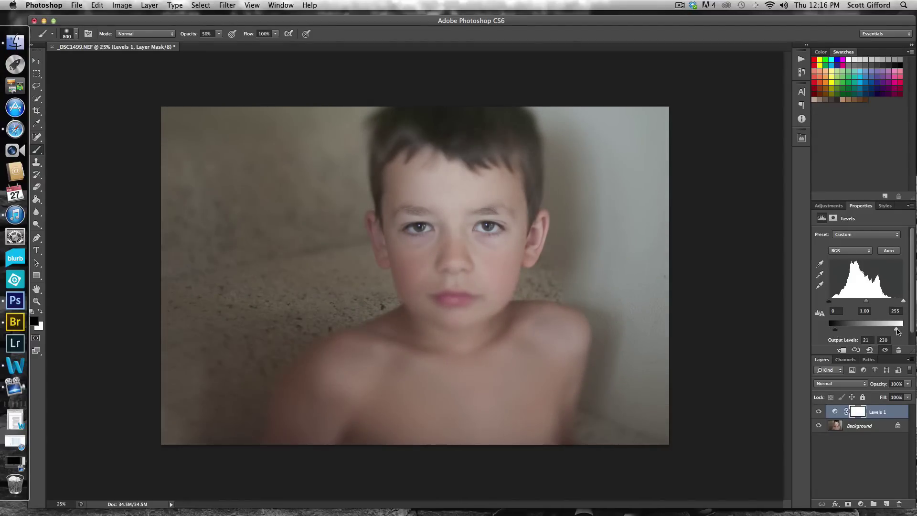
drag(896, 330, 894, 331)
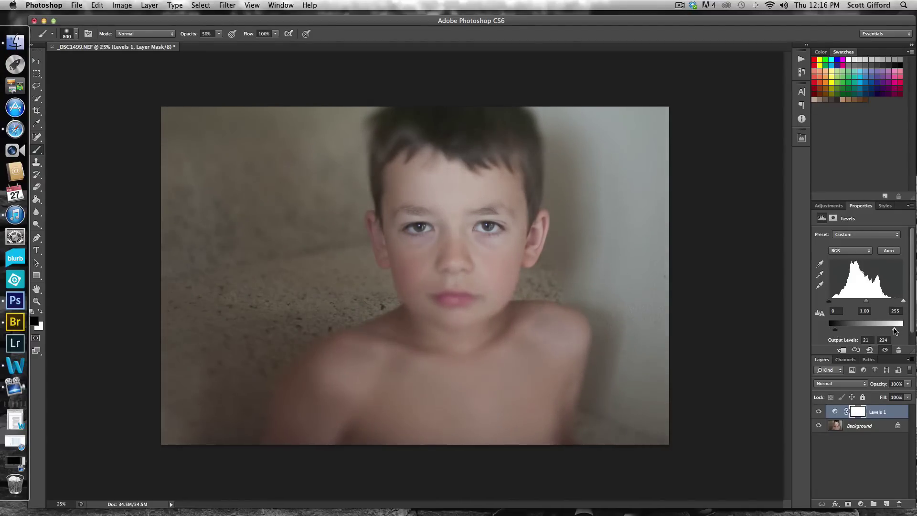
- Compare Levels 1, drop its opacity to 55%, and return outputs to 0 and 255
click(819, 411)
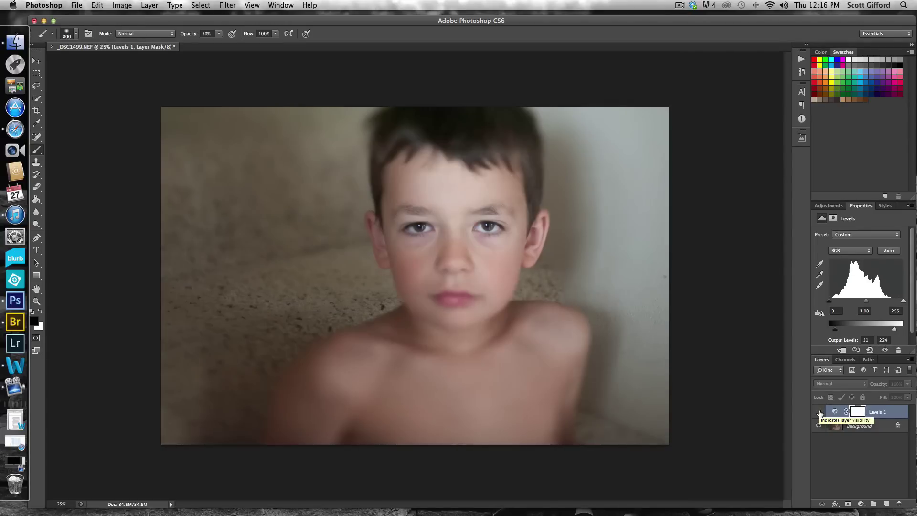
click(819, 413)
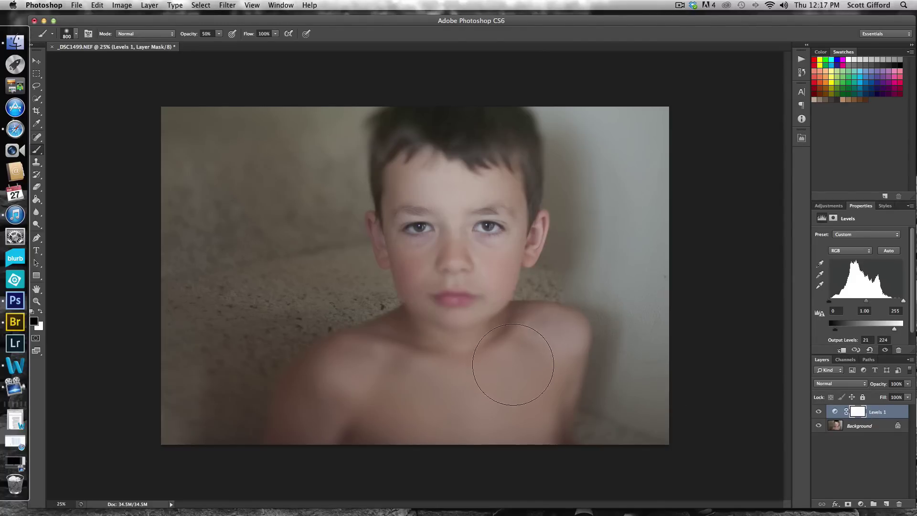
drag(875, 385, 861, 386)
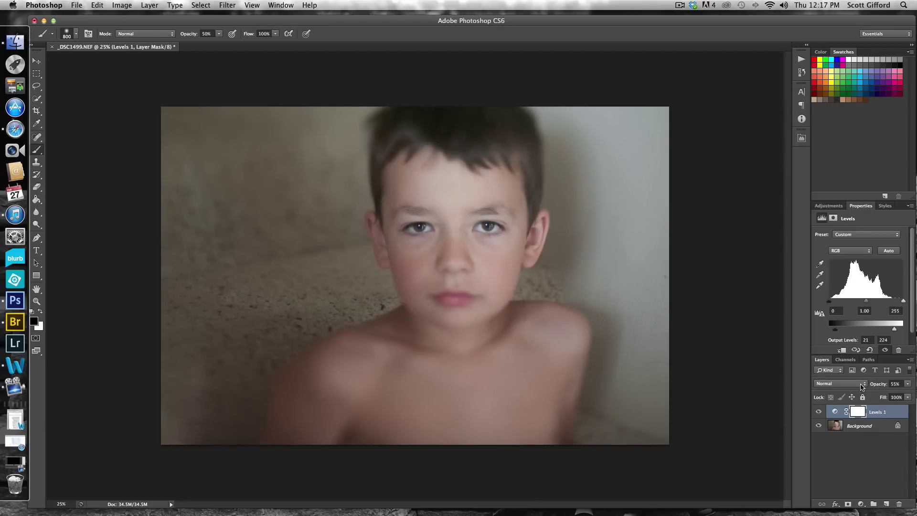
click(818, 411)
drag(895, 330, 905, 331)
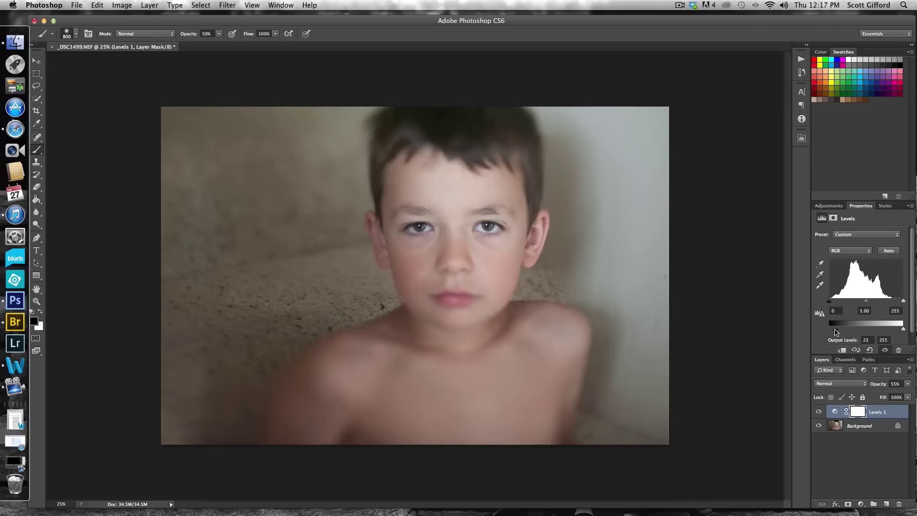
drag(837, 329, 825, 329)
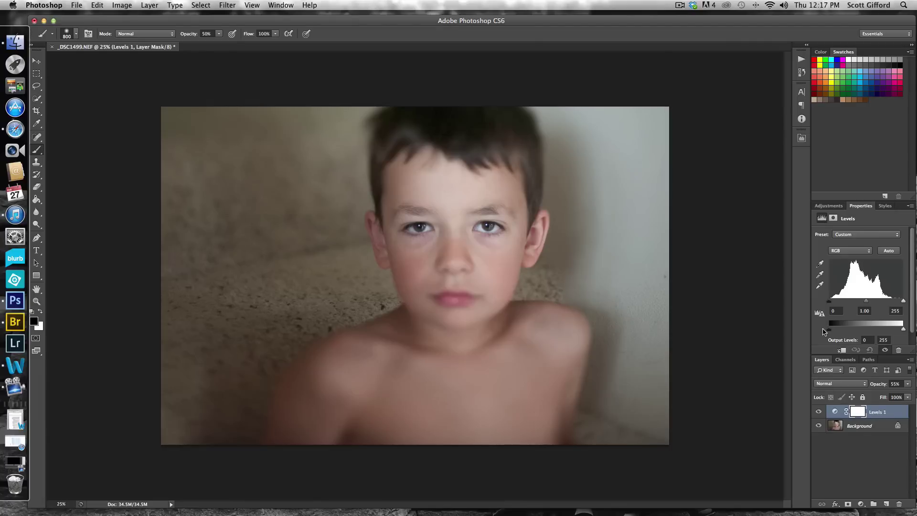
- Switch Levels 1 to the Blue channel and trial lifted blue shadows and highlights
click(869, 251)
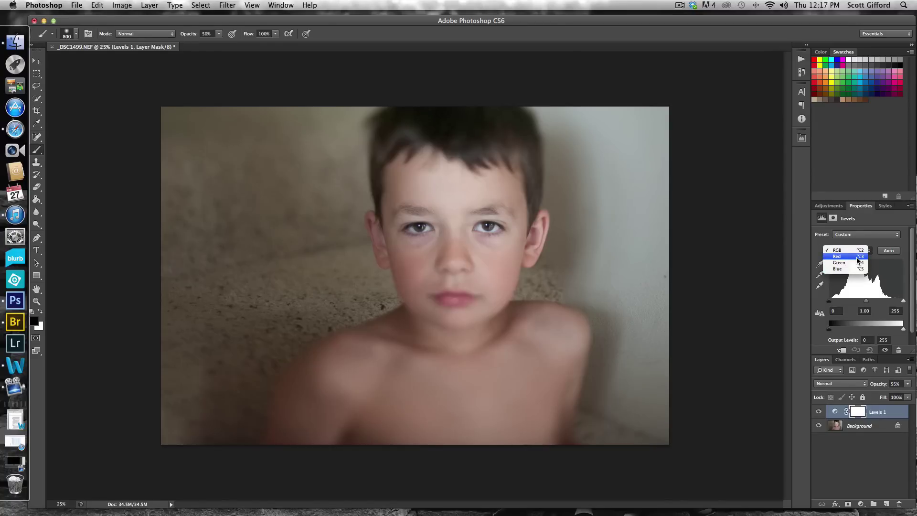
click(857, 269)
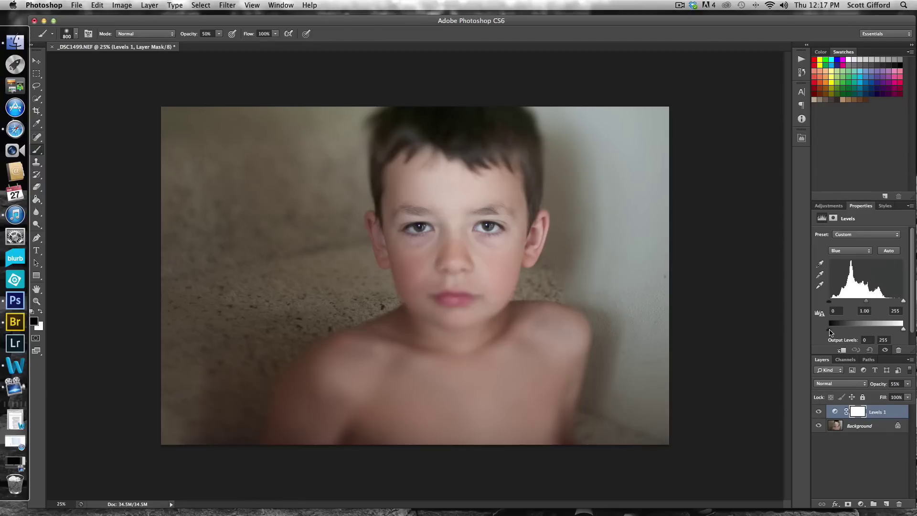
drag(830, 329, 839, 329)
drag(839, 333, 828, 331)
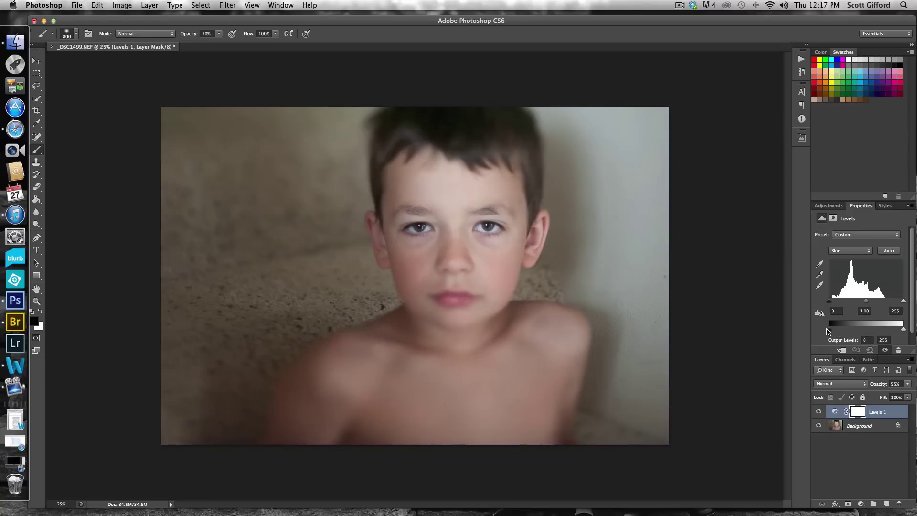
click(844, 252)
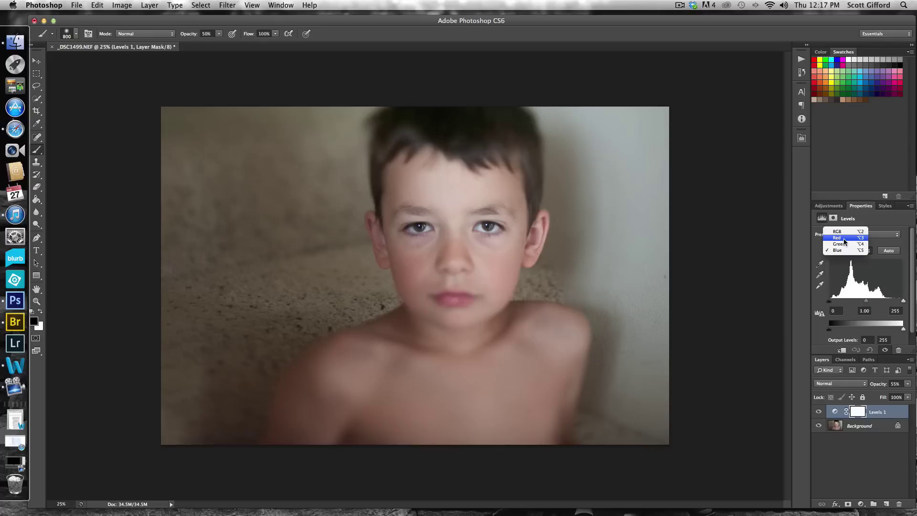
click(844, 250)
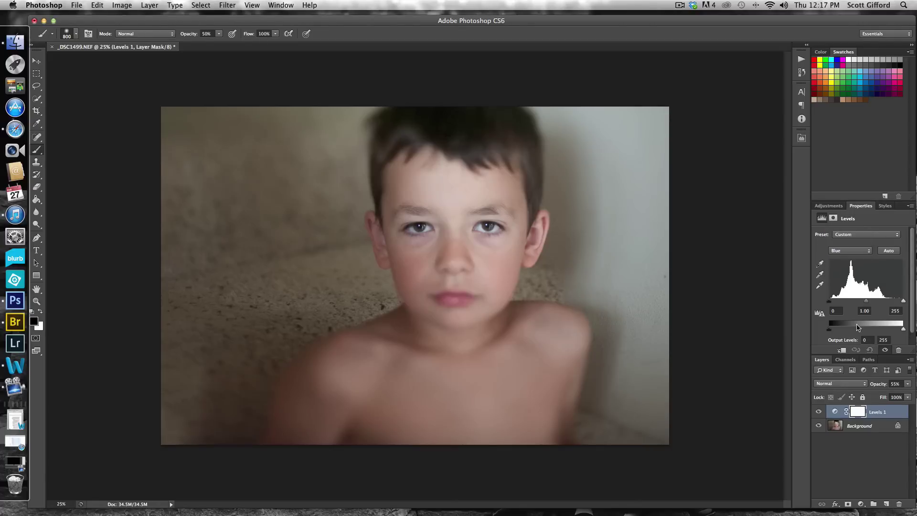
drag(830, 329, 828, 333)
drag(902, 331, 907, 331)
- Experiment with Blue input midtones and levels, then reset Blue to full 0–255 range
drag(867, 302, 862, 302)
drag(829, 301, 835, 302)
drag(903, 301, 896, 303)
drag(829, 302, 825, 302)
mouse_move(896, 301)
mouse_down()
mouse_move(912, 302)
mouse_move(867, 302)
mouse_up()
mouse_move(829, 329)
mouse_down()
mouse_move(844, 330)
mouse_move(827, 329)
mouse_up()
drag(903, 330, 906, 330)
- Reselect the Blue channel and lift the blue output shadows slightly
click(845, 252)
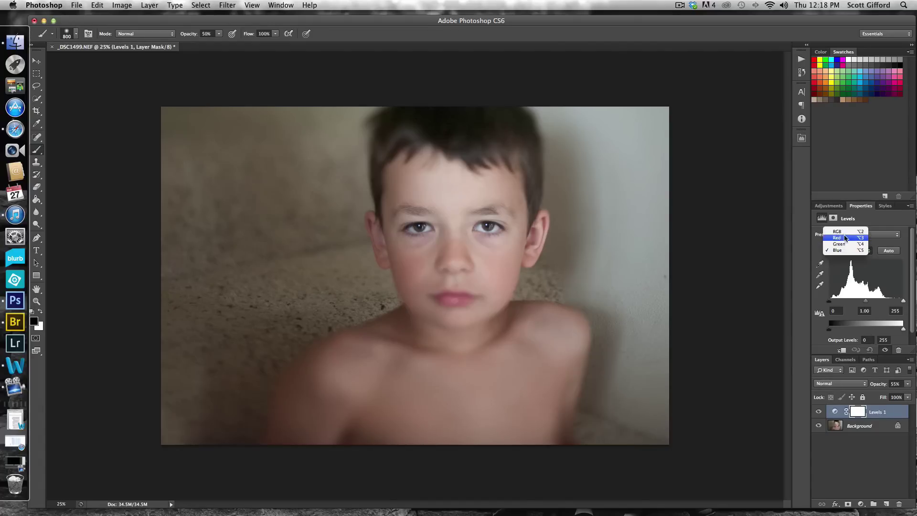
click(844, 232)
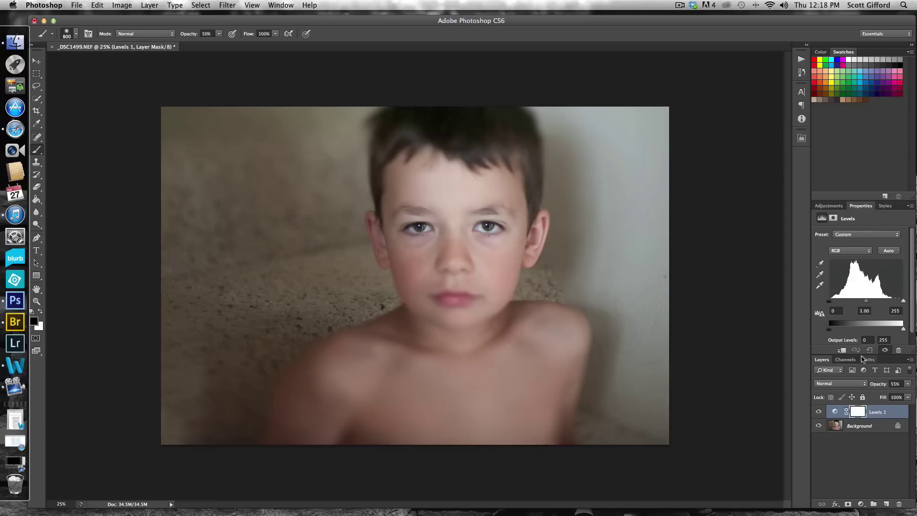
click(848, 251)
click(844, 270)
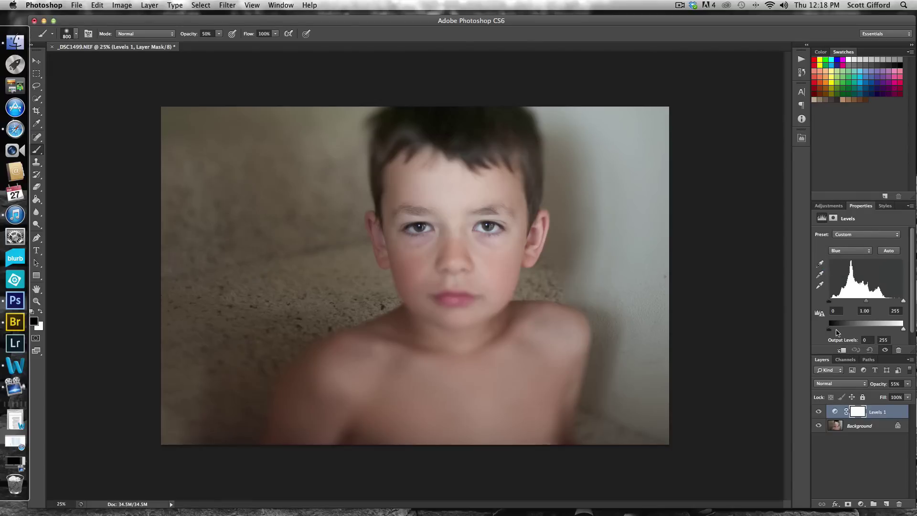
drag(830, 329, 839, 332)
- Blend Levels 1 in Soft Light at 35% opacity and compare before and after
click(841, 385)
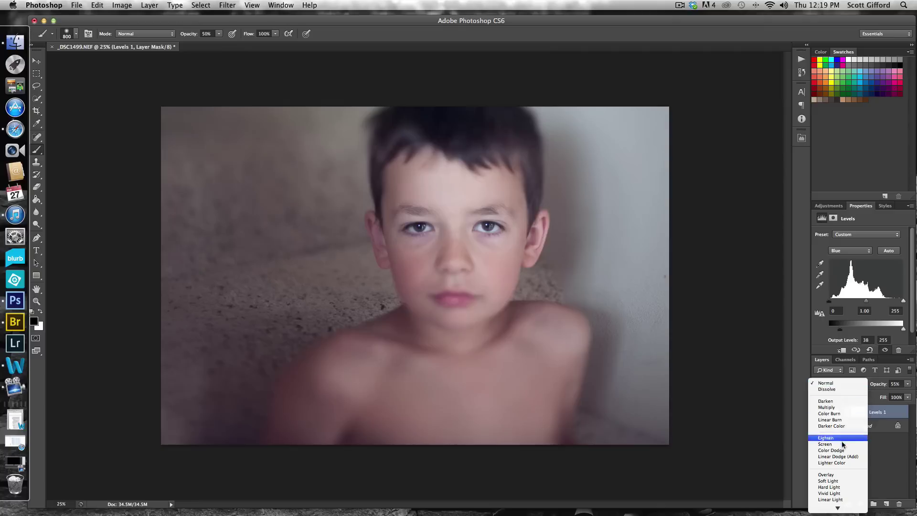
click(840, 484)
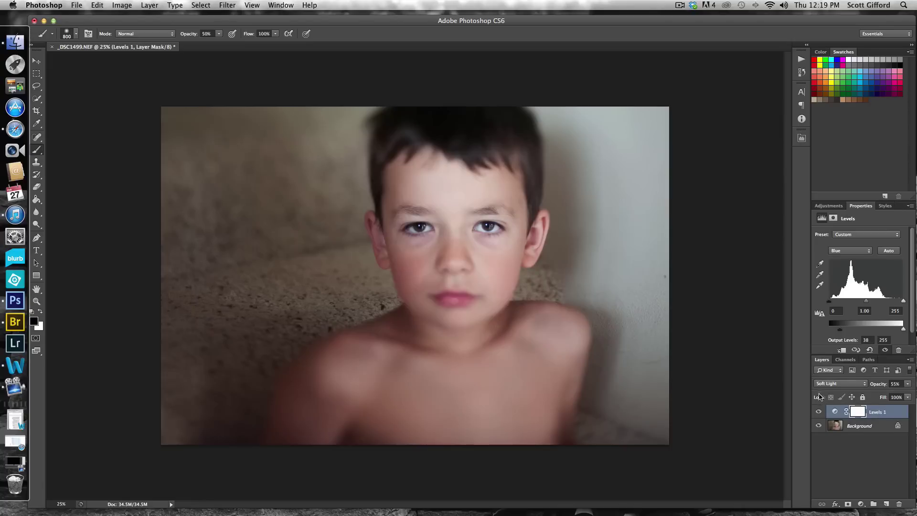
drag(882, 386, 872, 386)
drag(871, 386, 873, 386)
click(818, 411)
click(818, 412)
- Set Blue midtone to 0.87 and Blue output black to about 69, then compare
drag(840, 330, 854, 331)
drag(854, 329, 846, 329)
drag(865, 300, 868, 301)
drag(870, 302, 871, 303)
mouse_move(845, 332)
mouse_down()
mouse_move(827, 332)
mouse_move(849, 330)
mouse_up()
click(819, 413)
click(819, 412)
- Trash the blue-tone Levels 1 and add a new default Levels layer from Adjustments
drag(894, 418, 899, 503)
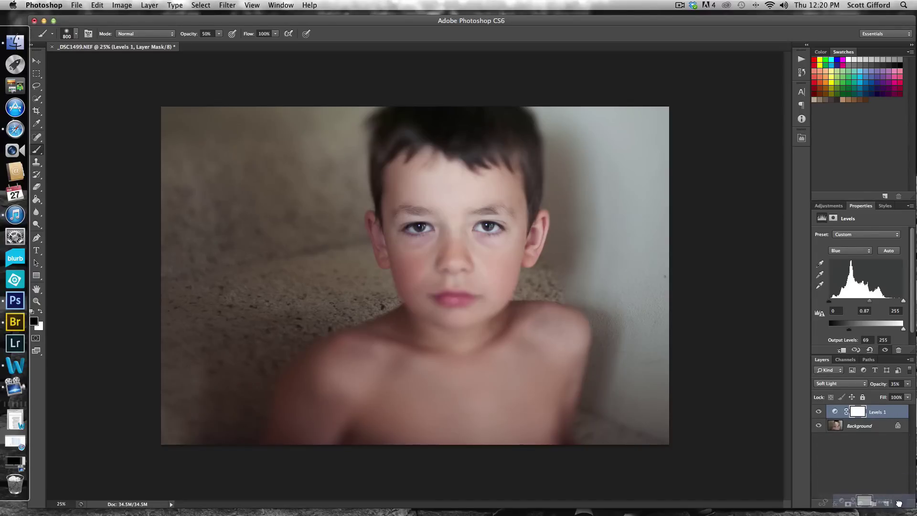
click(819, 208)
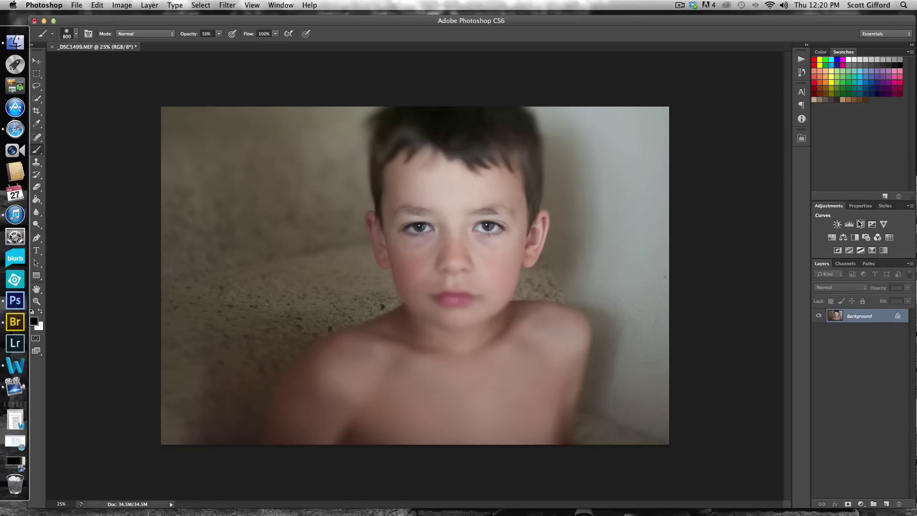
click(848, 224)
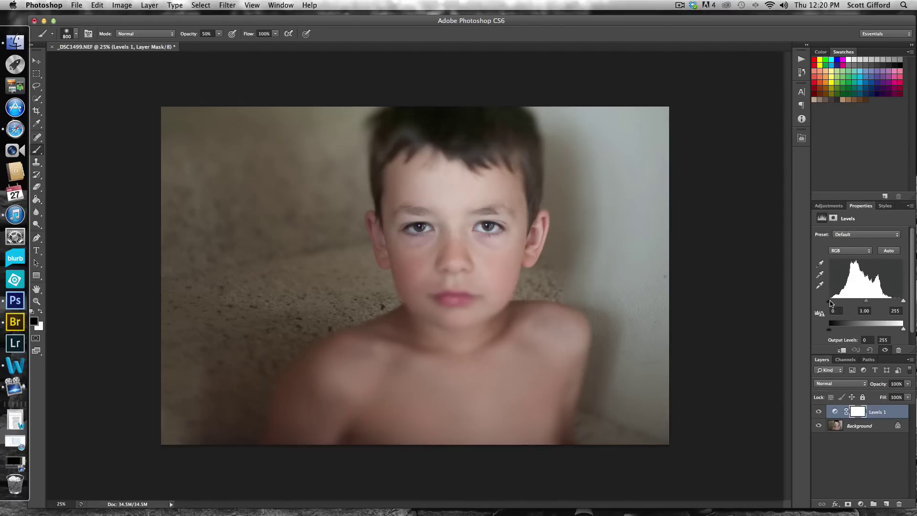
- Set the RGB input black point to 49 and the output black to 44
drag(829, 301, 845, 303)
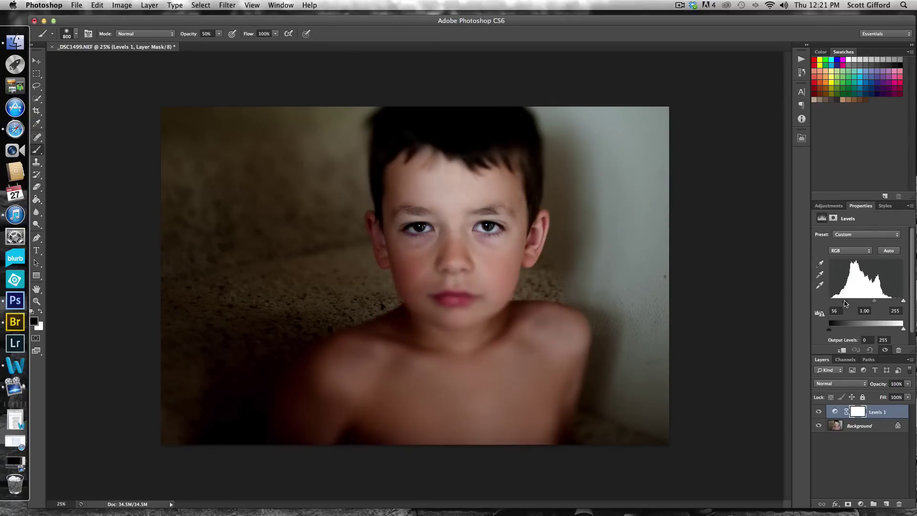
drag(846, 303, 843, 303)
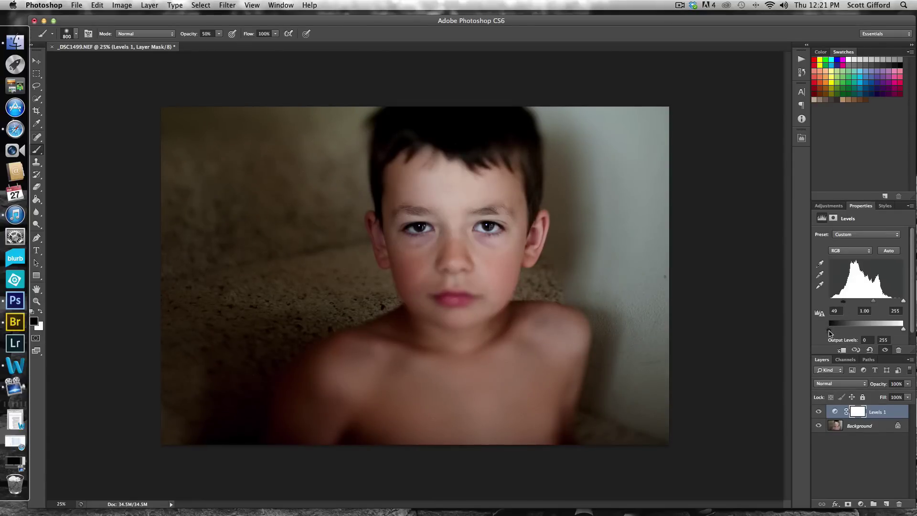
drag(830, 330, 841, 329)
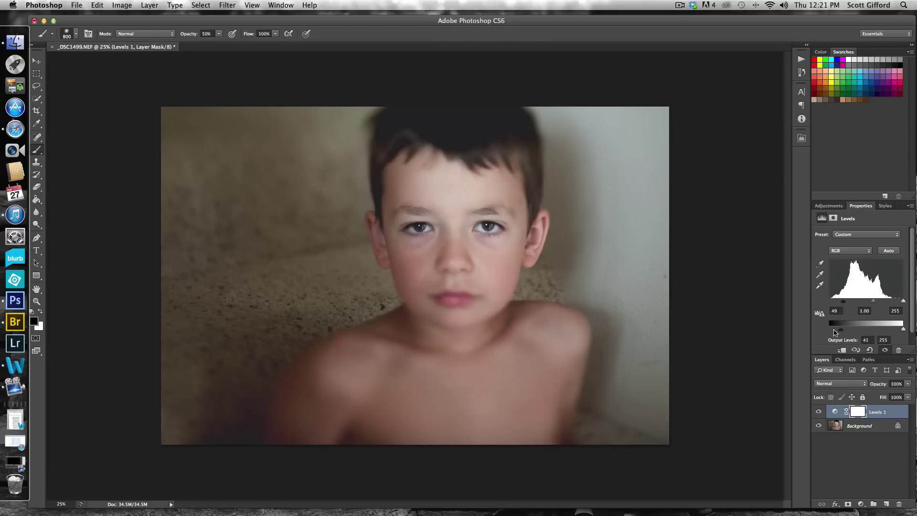
drag(841, 333, 843, 333)
- Compare the matte effect and settle output black at 41, keeping output white at 255
click(820, 412)
click(820, 412)
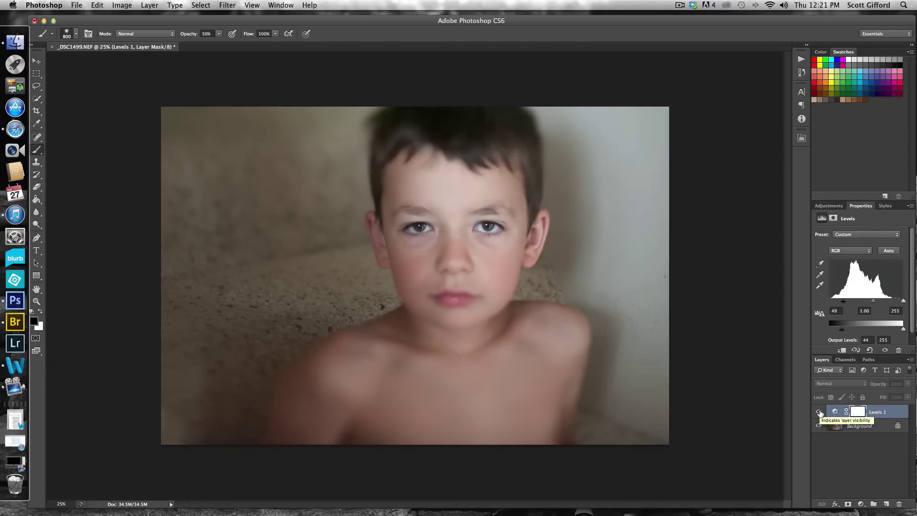
click(820, 413)
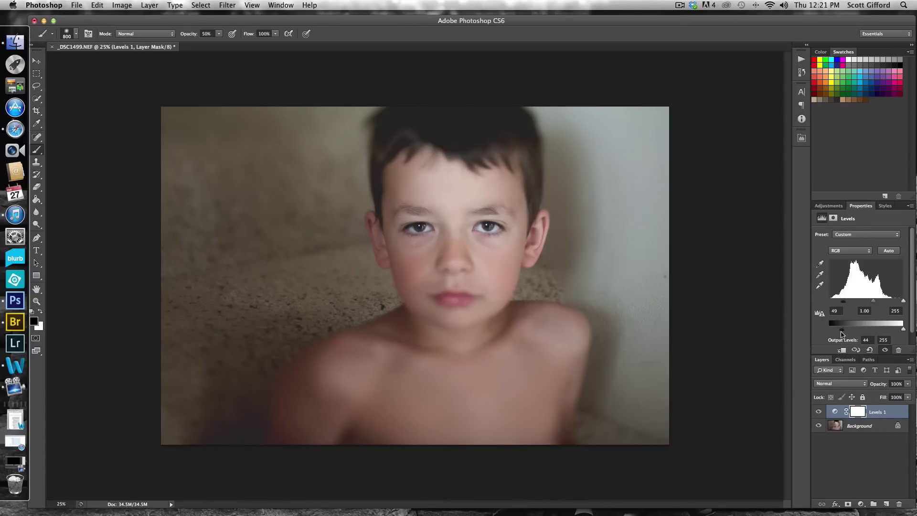
drag(841, 333, 847, 329)
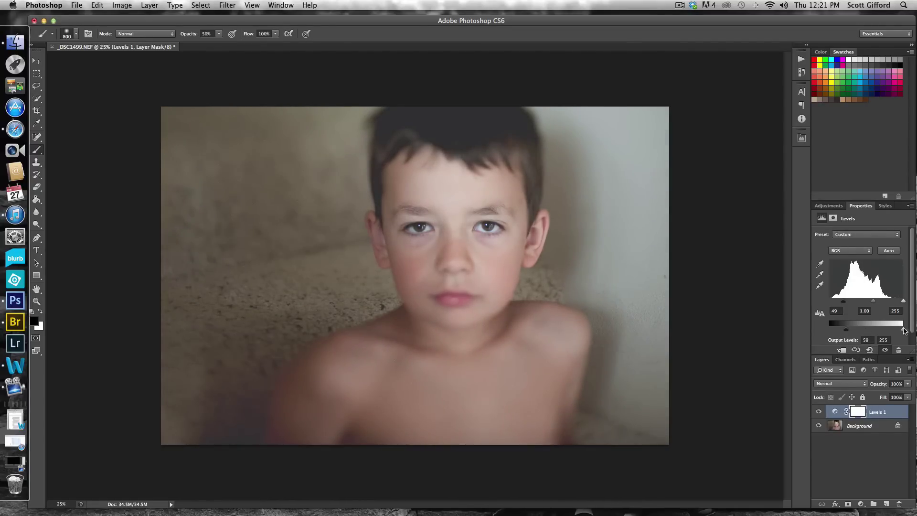
drag(903, 331, 901, 332)
drag(901, 332, 904, 331)
drag(847, 331, 843, 332)
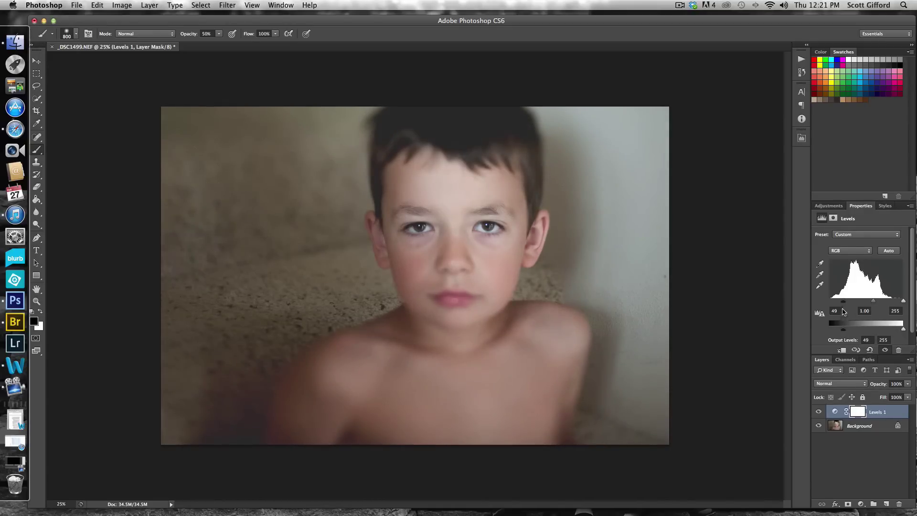
drag(843, 330, 841, 330)
drag(842, 330, 841, 329)
click(819, 413)
click(819, 413)
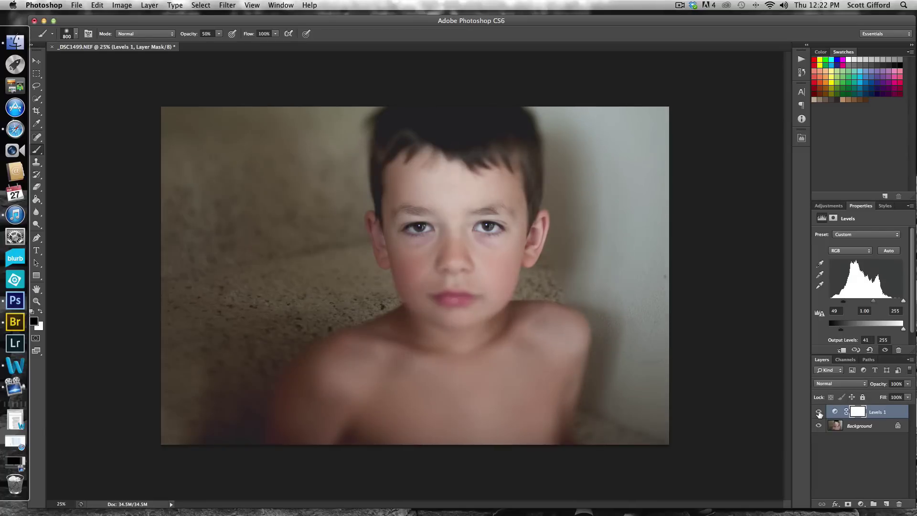